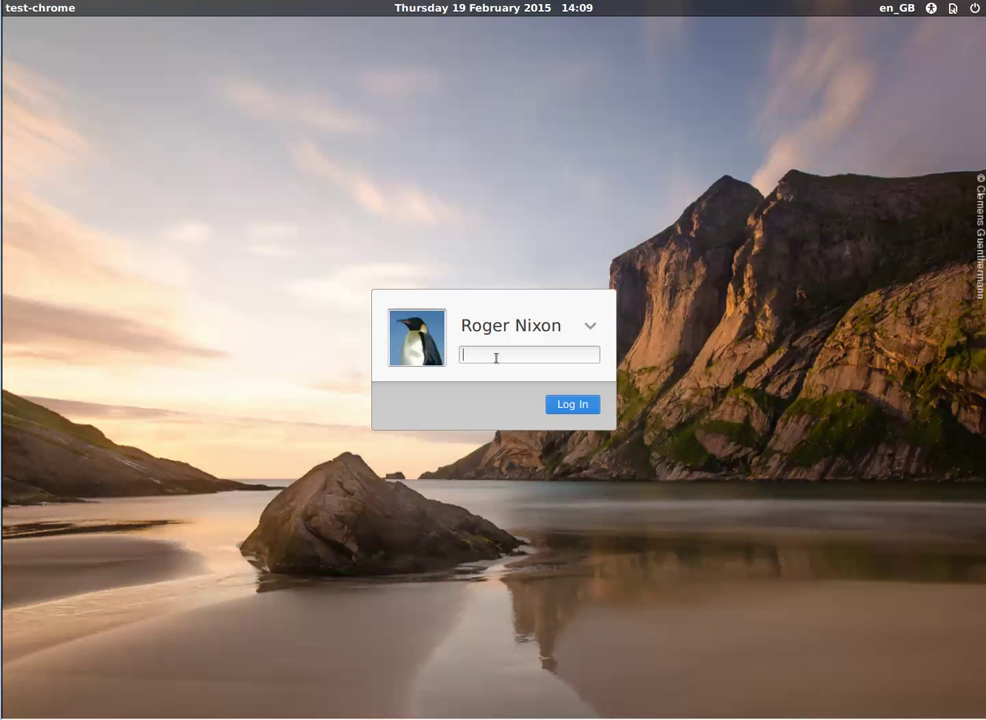
Step: Enter the account password on the login screen and log in to the desktop
{"action": "type", "text": "********"}
{"action": "key", "text": "Return"}
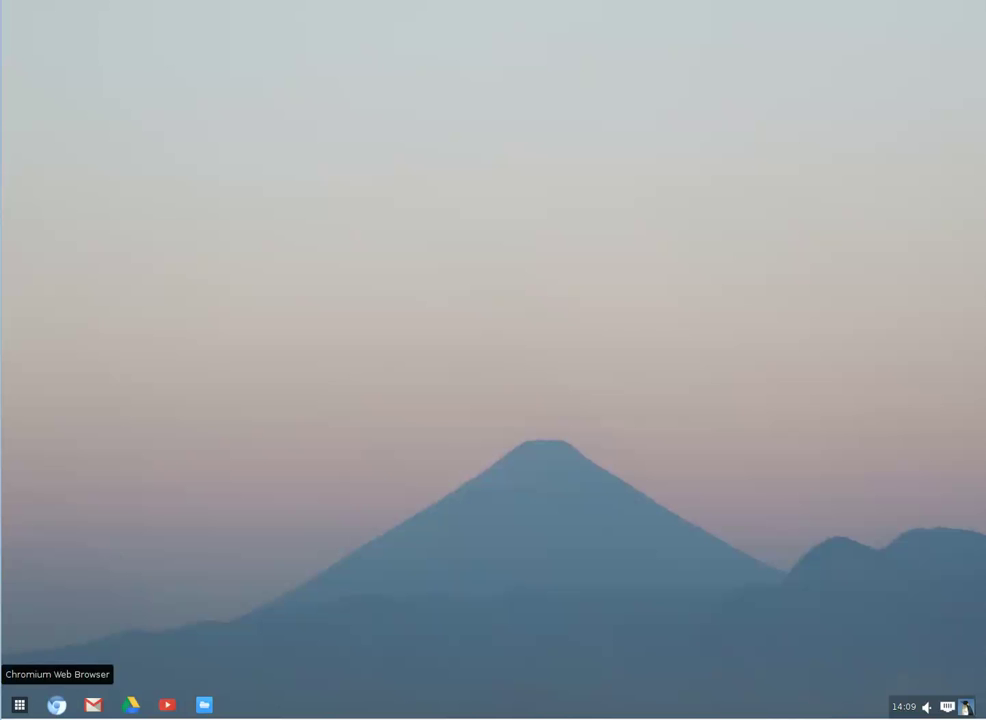
Step: Open the Chromium App Launcher and browse through all of its app pages, returning to the first one
{"action": "left_click", "coordinate": [20, 706]}
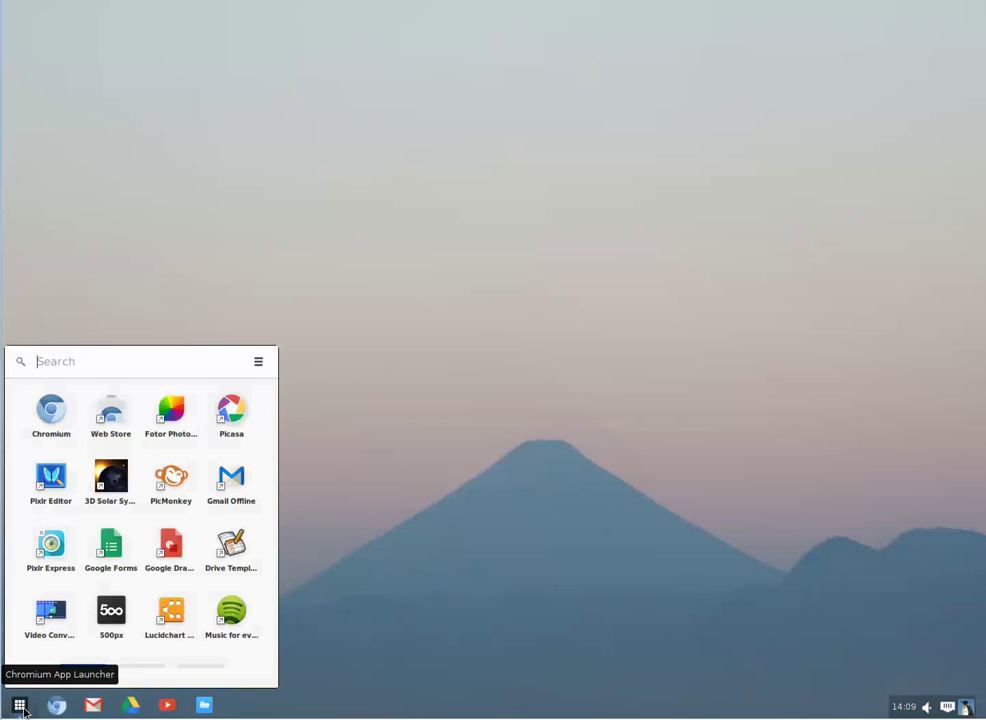
{"action": "left_click", "coordinate": [150, 666]}
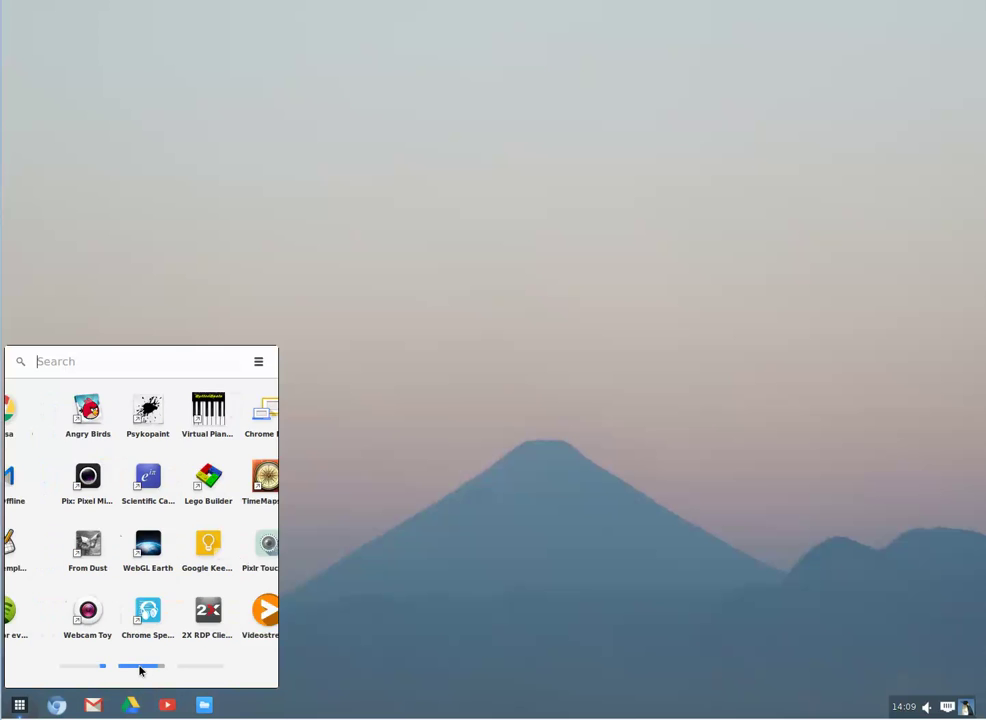
{"action": "left_click", "coordinate": [198, 667]}
{"action": "left_click", "coordinate": [88, 666]}
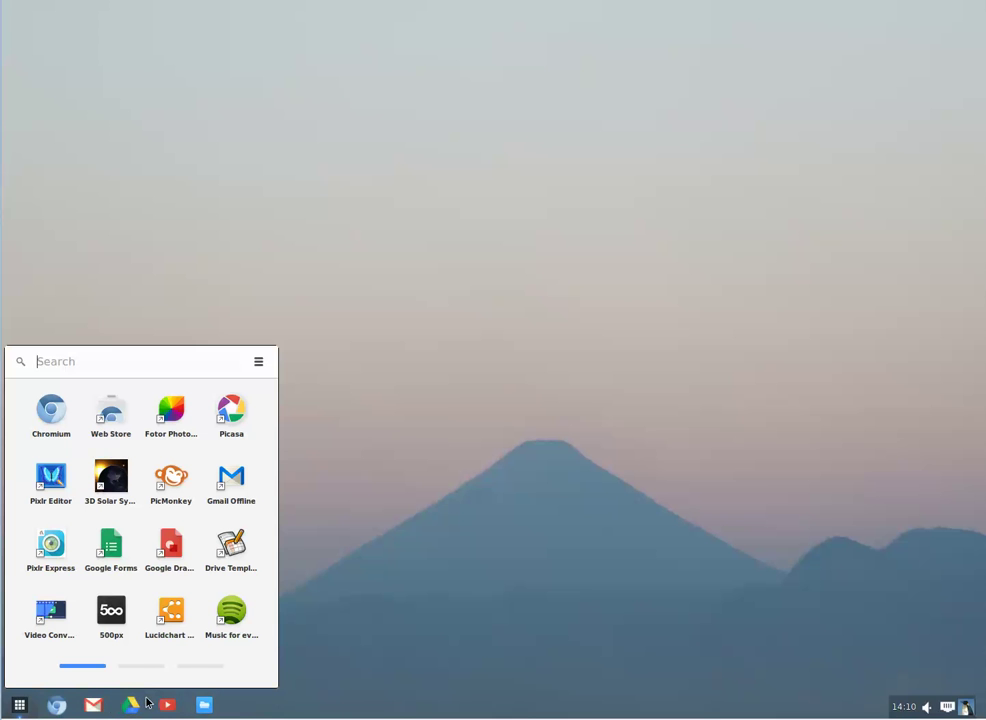
Step: Open the Web Store from the app launcher, browse its apps page, and close the store and YouTube windows
{"action": "left_click", "coordinate": [114, 408]}
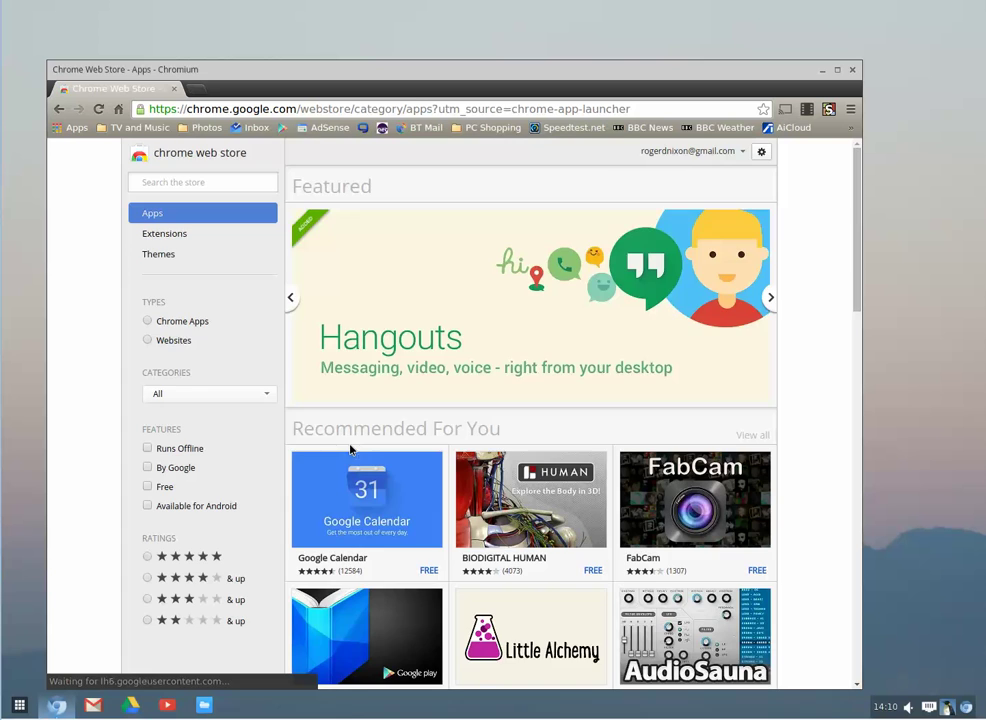
{"action": "scroll", "coordinate": [340, 460], "scroll_direction": "down", "scroll_amount": 5}
{"action": "scroll", "coordinate": [335, 484], "scroll_direction": "up", "scroll_amount": 3}
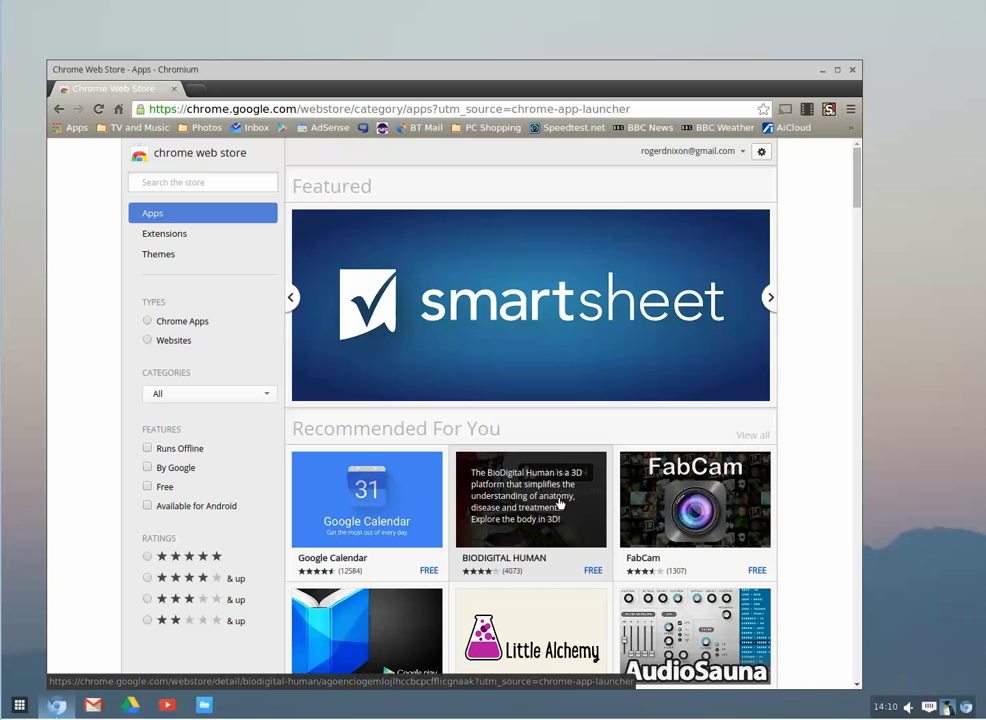
{"action": "left_click", "coordinate": [849, 71]}
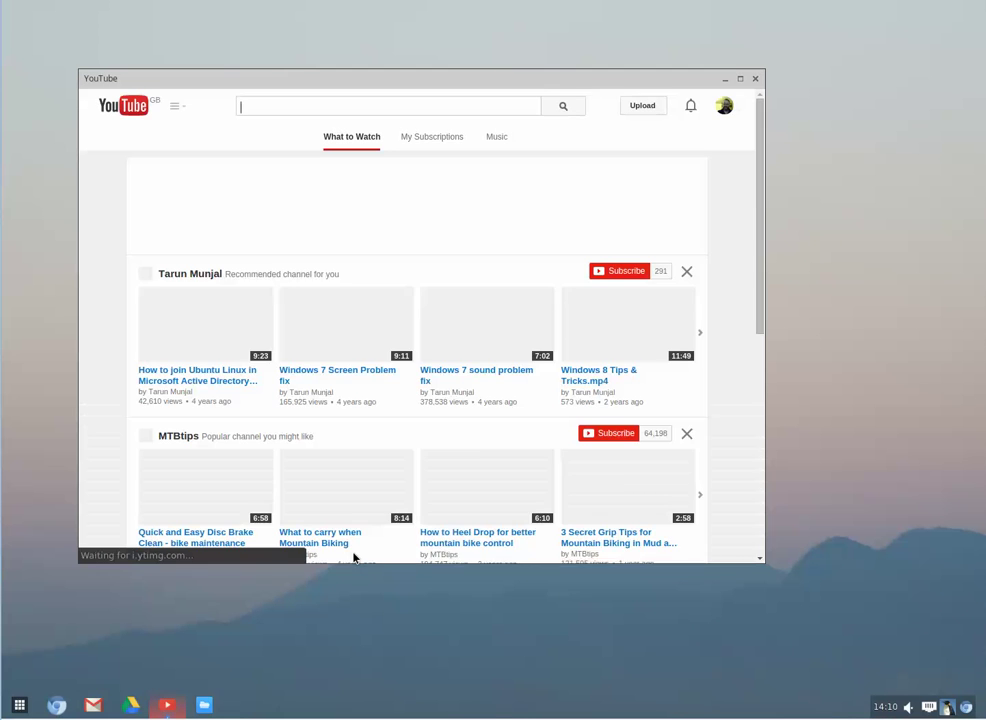
{"action": "left_click", "coordinate": [755, 79]}
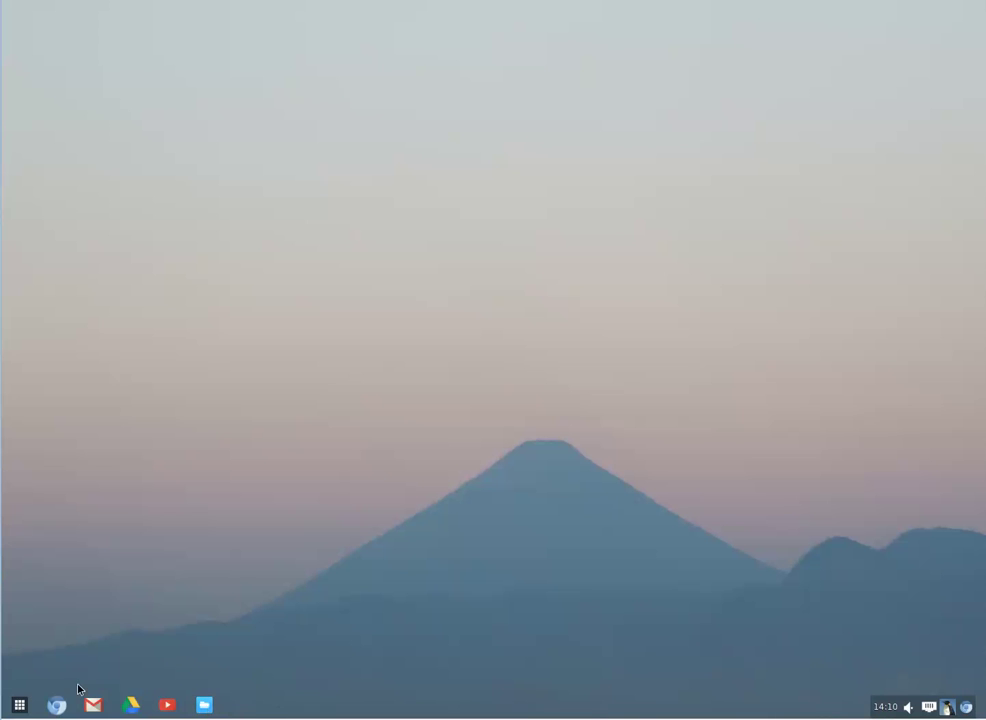
Step: Examine the shortcut creation options for PicMonkey in the app launcher, then dismiss them without creating any shortcuts
{"action": "left_click", "coordinate": [19, 707]}
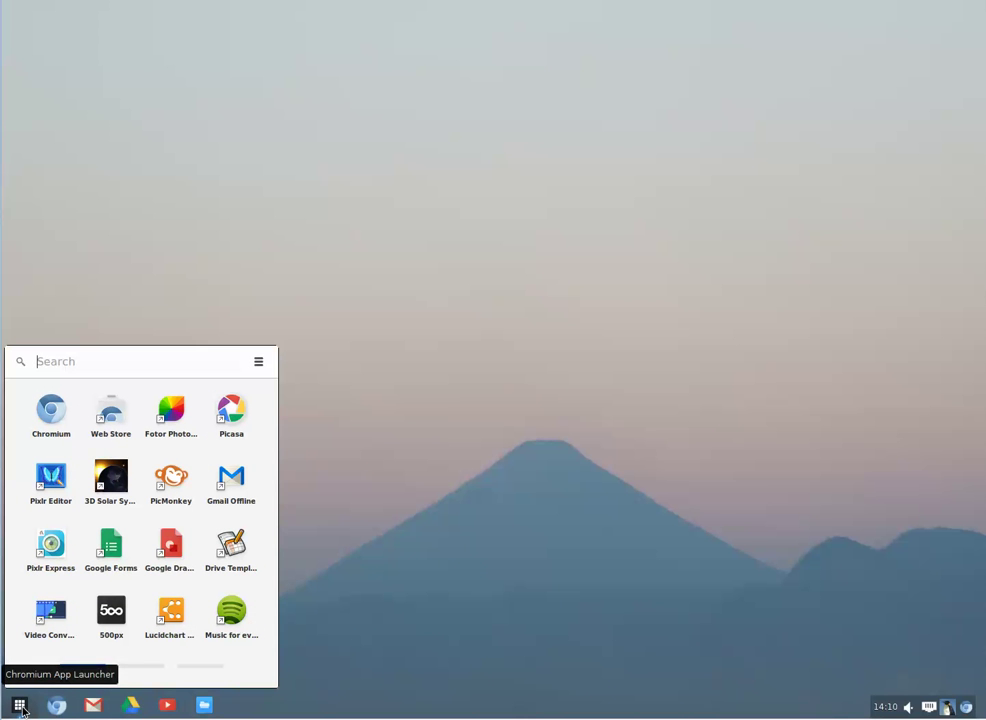
{"action": "right_click", "coordinate": [172, 480]}
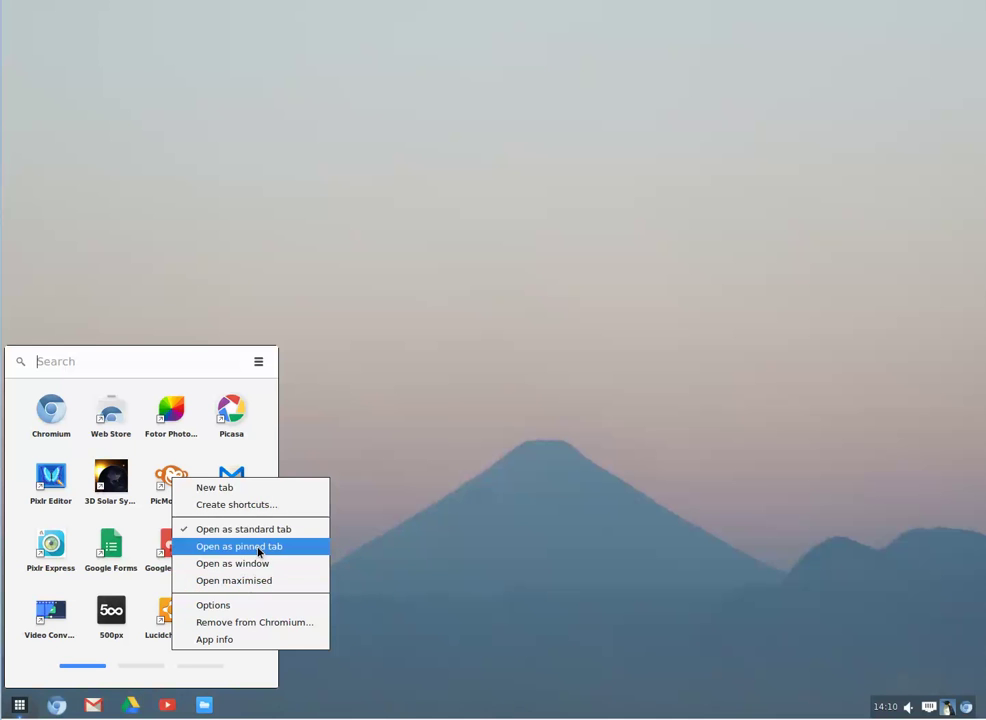
{"action": "left_click", "coordinate": [256, 504]}
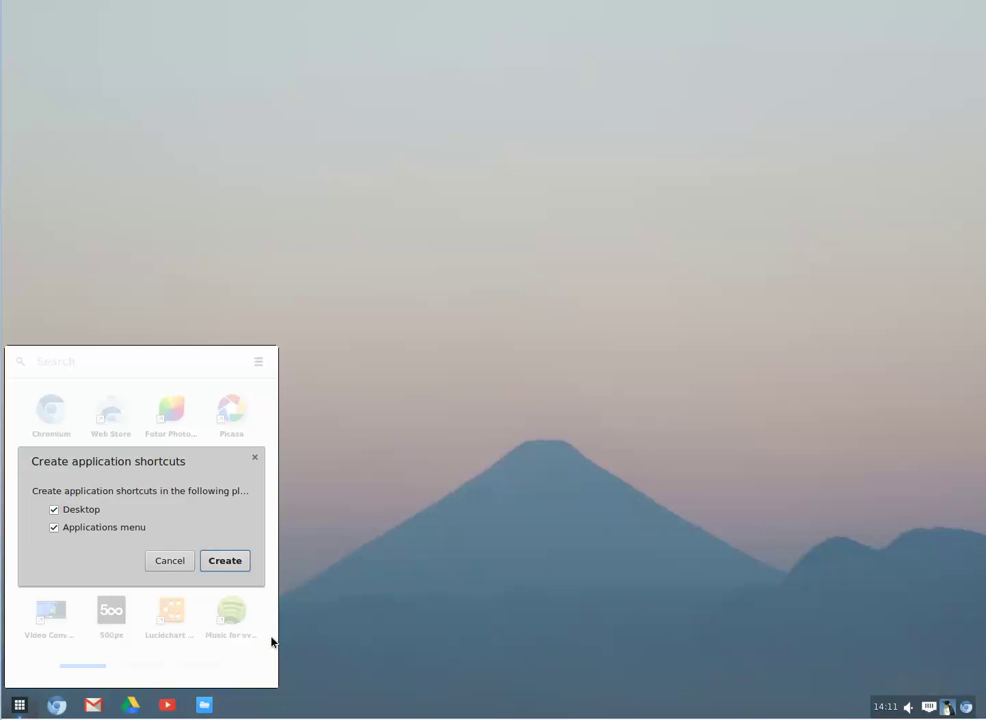
{"action": "left_click", "coordinate": [178, 568]}
{"action": "left_click", "coordinate": [574, 495]}
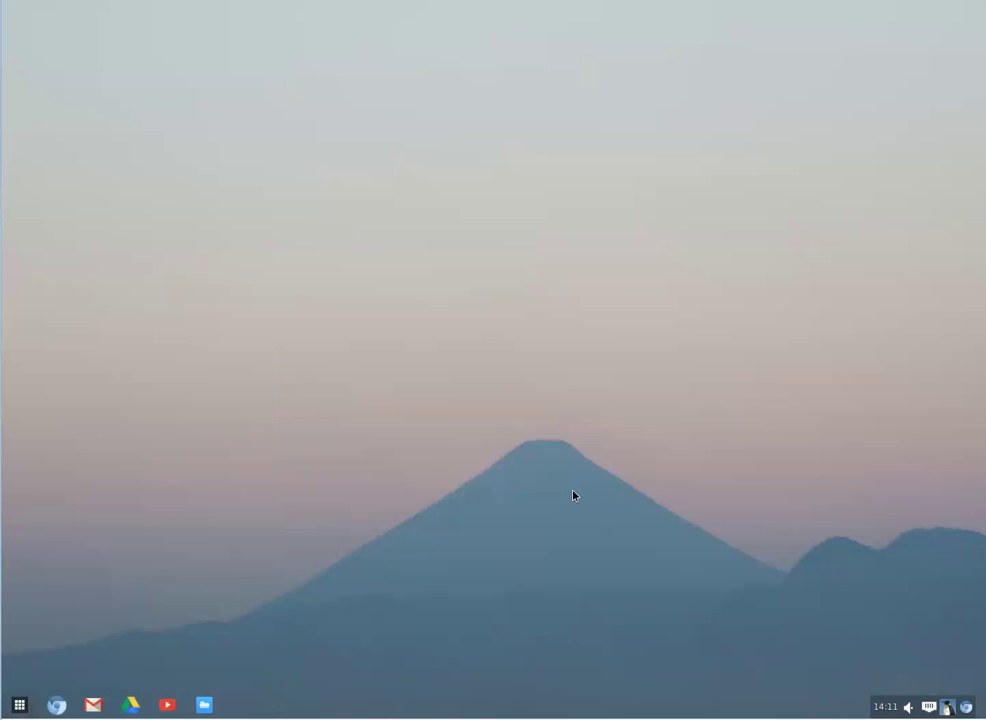
Step: Examine the options of the Chromium tray icon and of the system tray panel without choosing any
{"action": "right_click", "coordinate": [967, 711]}
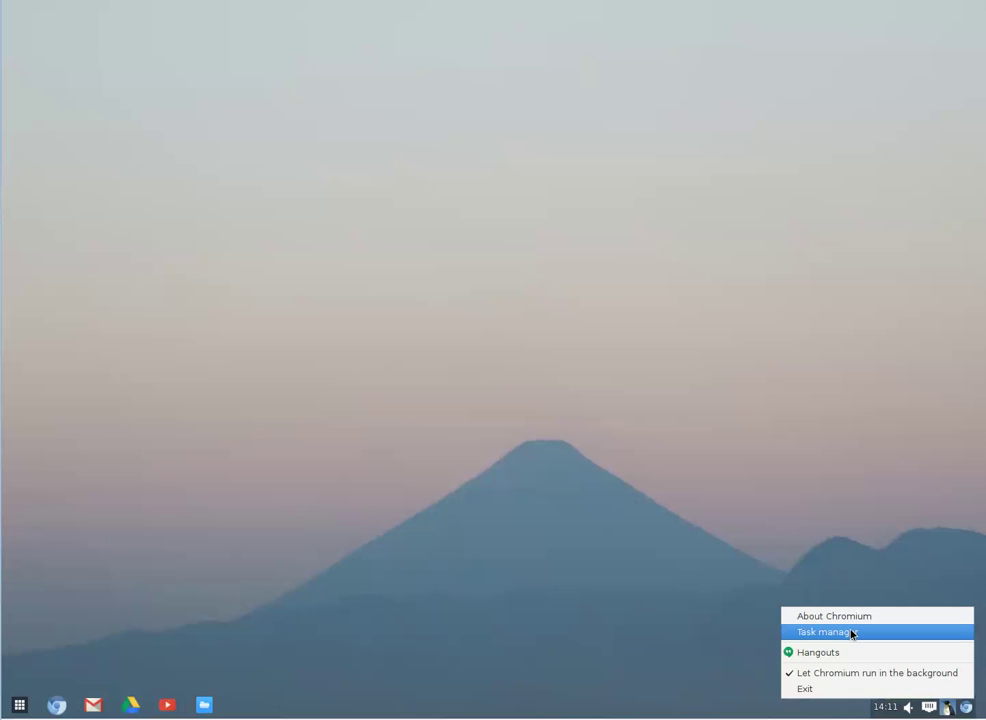
{"action": "left_click", "coordinate": [729, 644]}
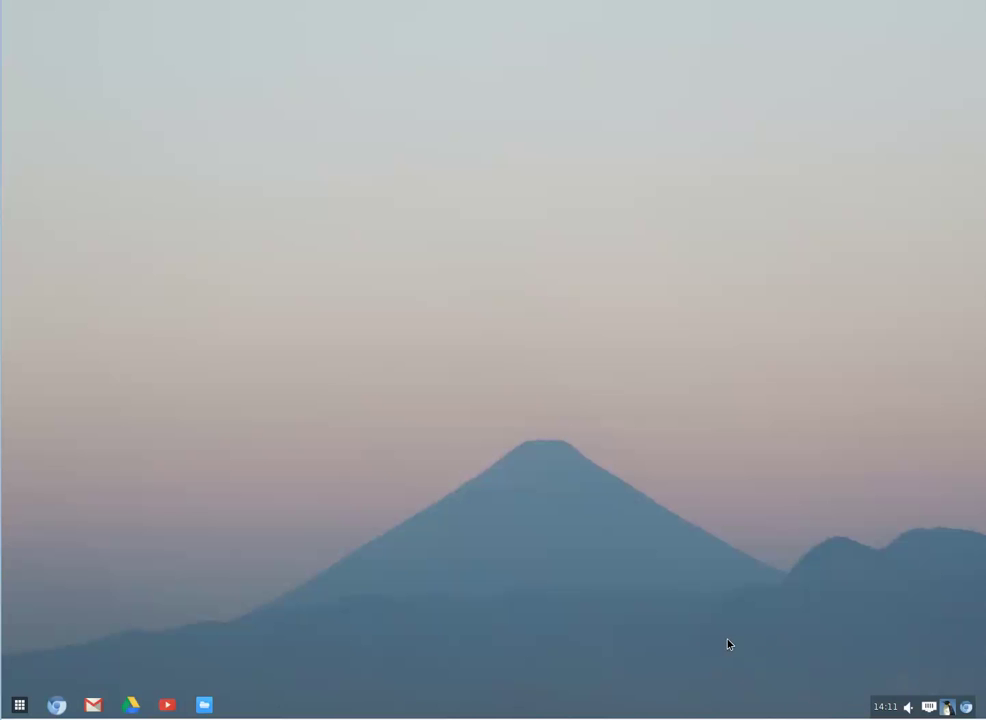
{"action": "right_click", "coordinate": [944, 707]}
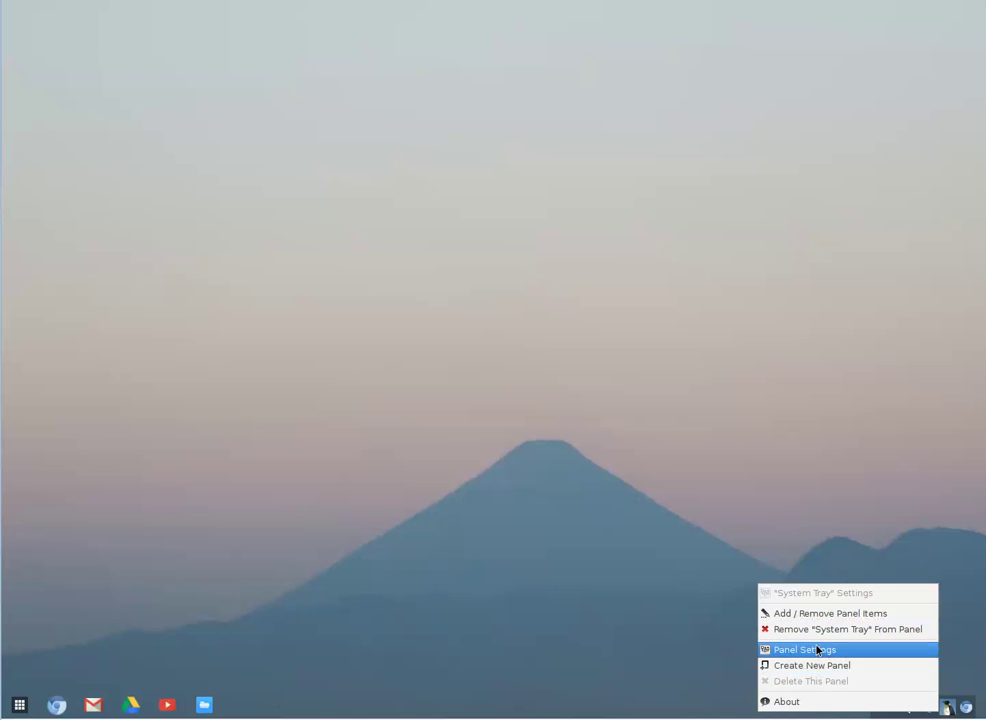
{"action": "left_click", "coordinate": [512, 437]}
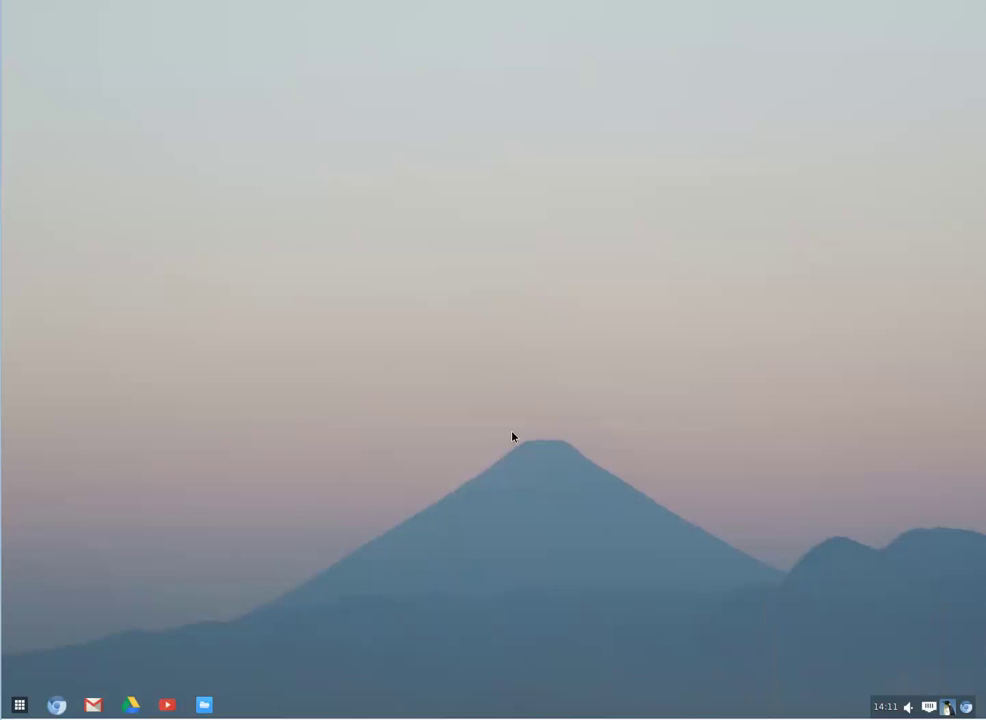
Step: Open the wallpaper changer from the desktop and close it without changing the wallpaper
{"action": "right_click", "coordinate": [487, 381]}
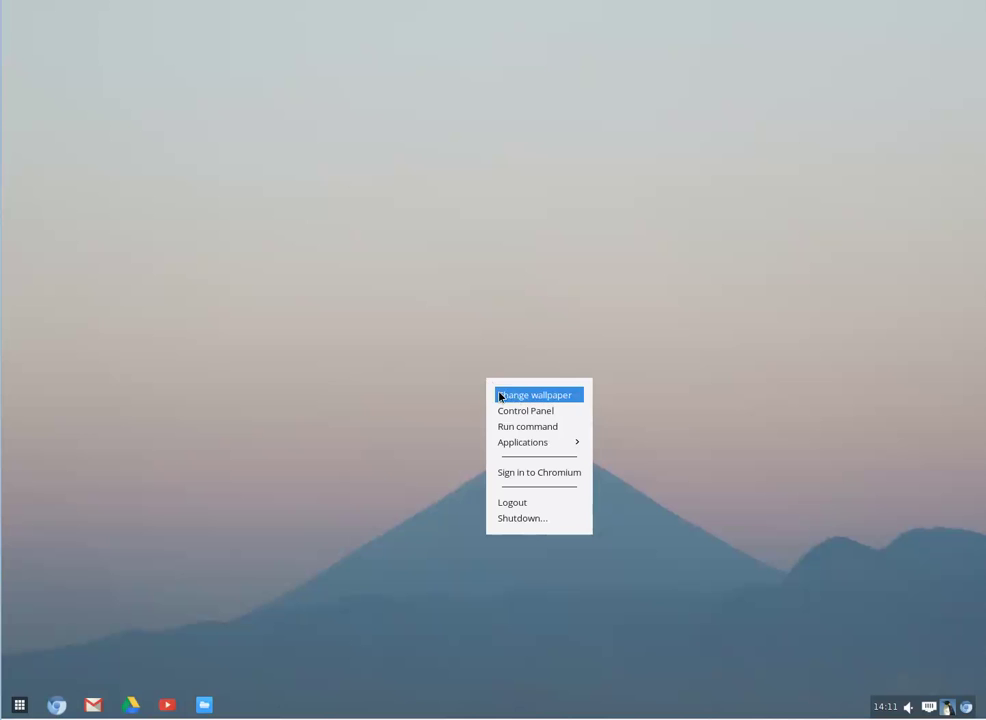
{"action": "left_click", "coordinate": [516, 396]}
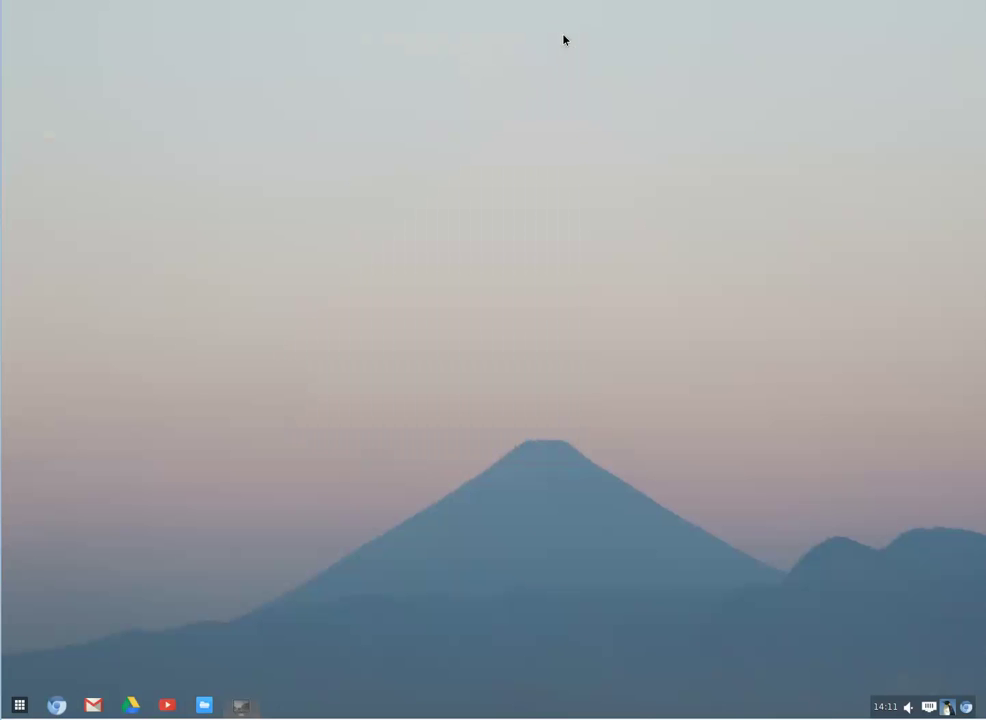
{"action": "left_click", "coordinate": [566, 34]}
Step: Open the Control Panel from the desktop, look through its system and device utilities, and close it
{"action": "right_click", "coordinate": [483, 267]}
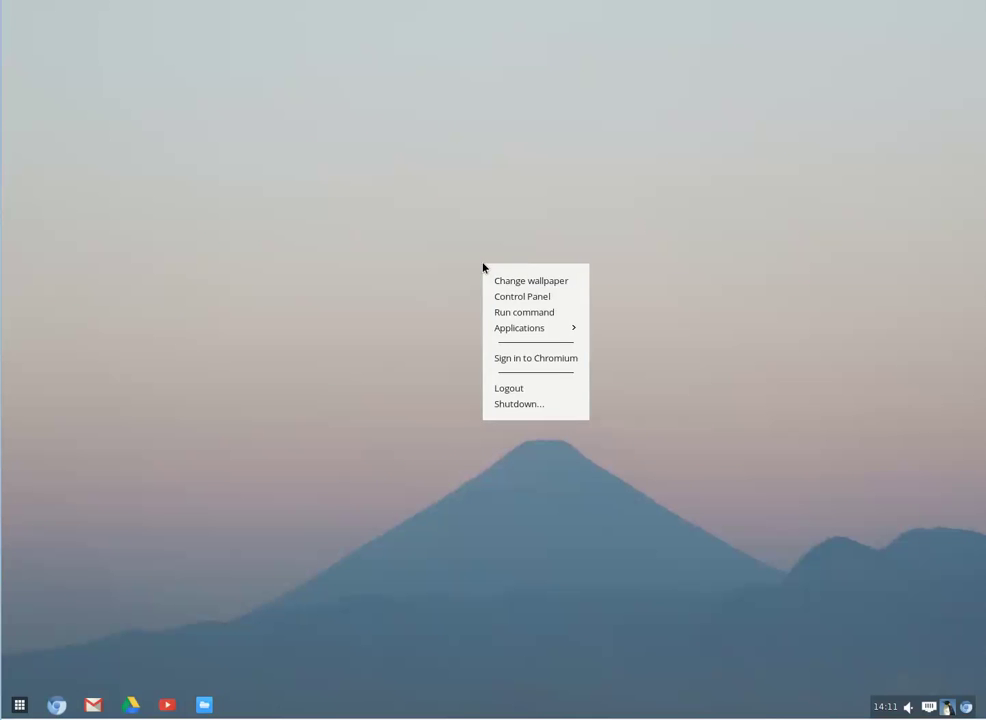
{"action": "left_click", "coordinate": [530, 303]}
{"action": "right_click", "coordinate": [530, 297]}
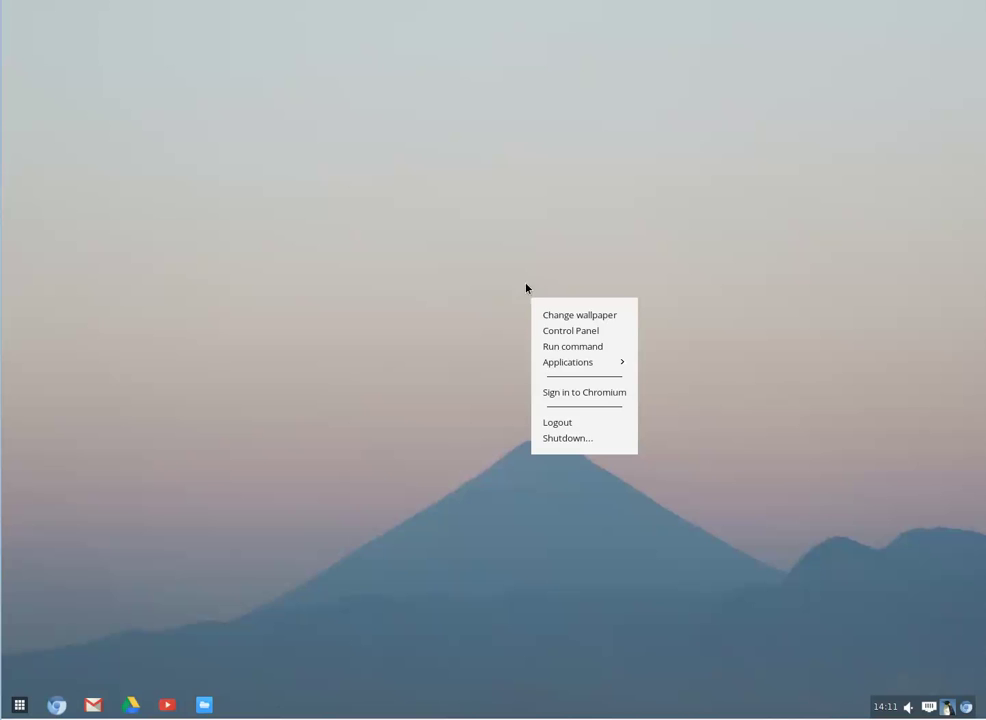
{"action": "left_click", "coordinate": [564, 335]}
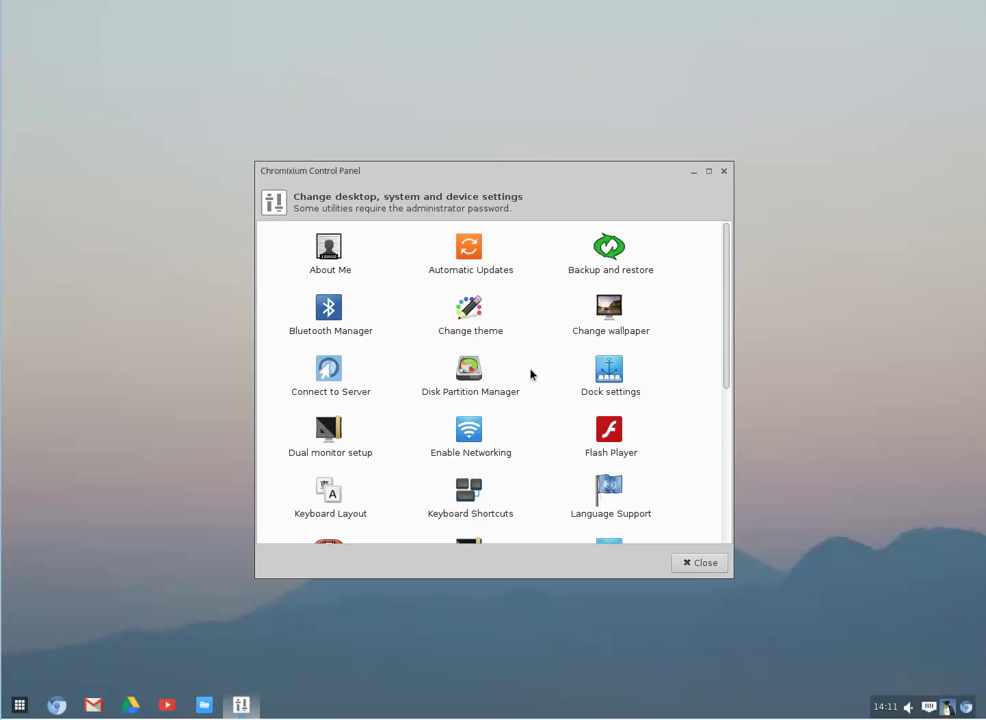
{"action": "scroll", "coordinate": [531, 374], "scroll_direction": "down", "scroll_amount": 5}
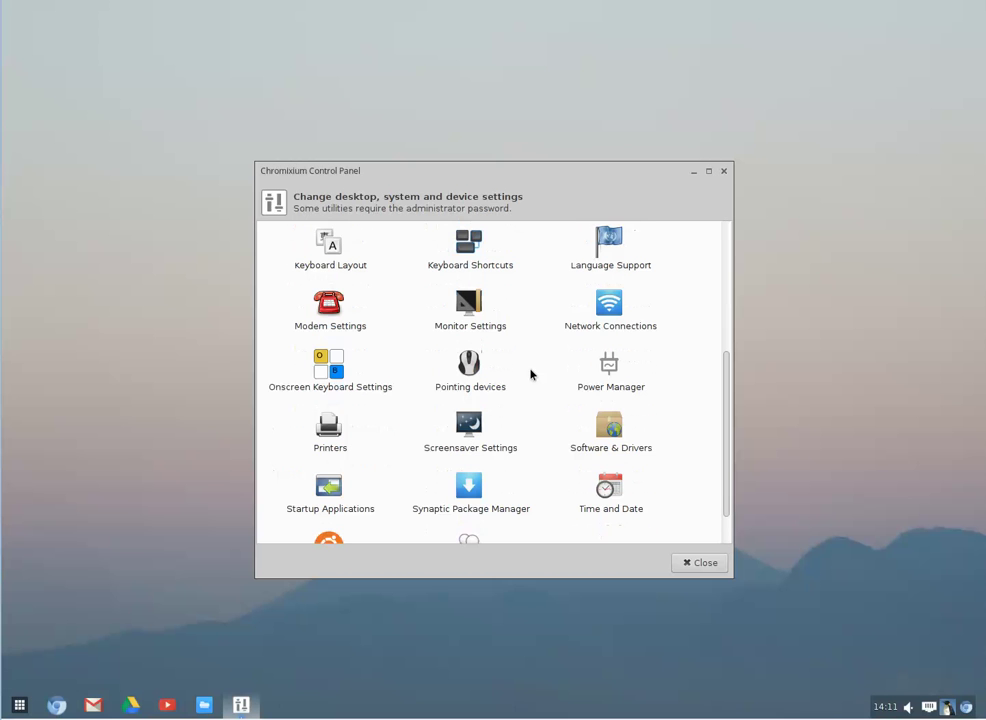
{"action": "left_click", "coordinate": [725, 172]}
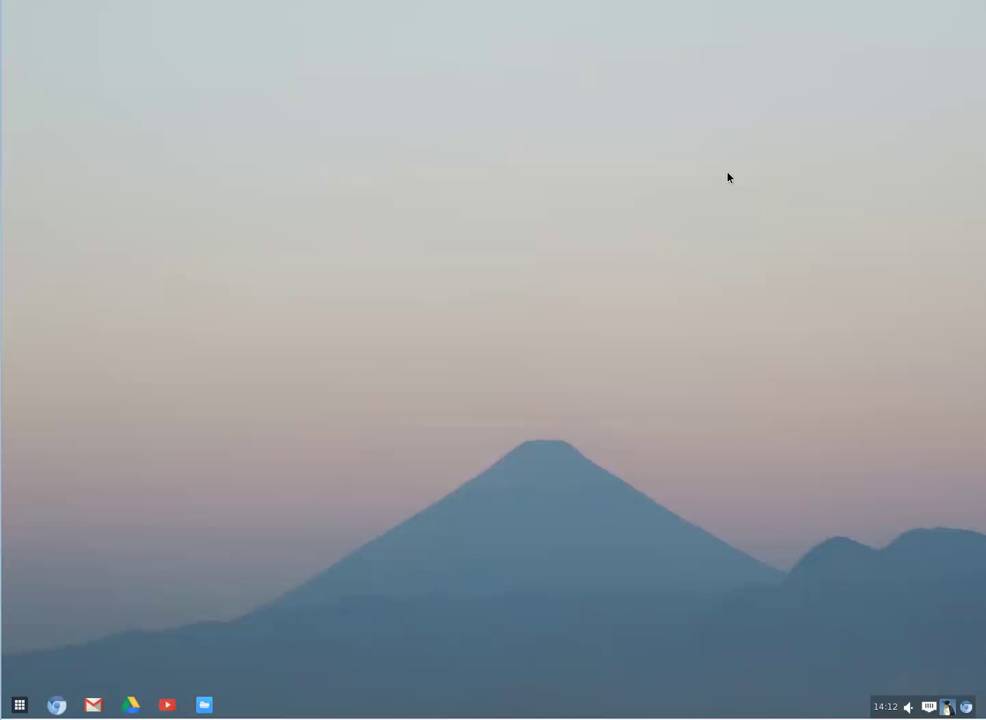
Step: Look through the desktop's Applications categories and the Accessories entries, and open the file manager at the Home folder
{"action": "right_click", "coordinate": [494, 240]}
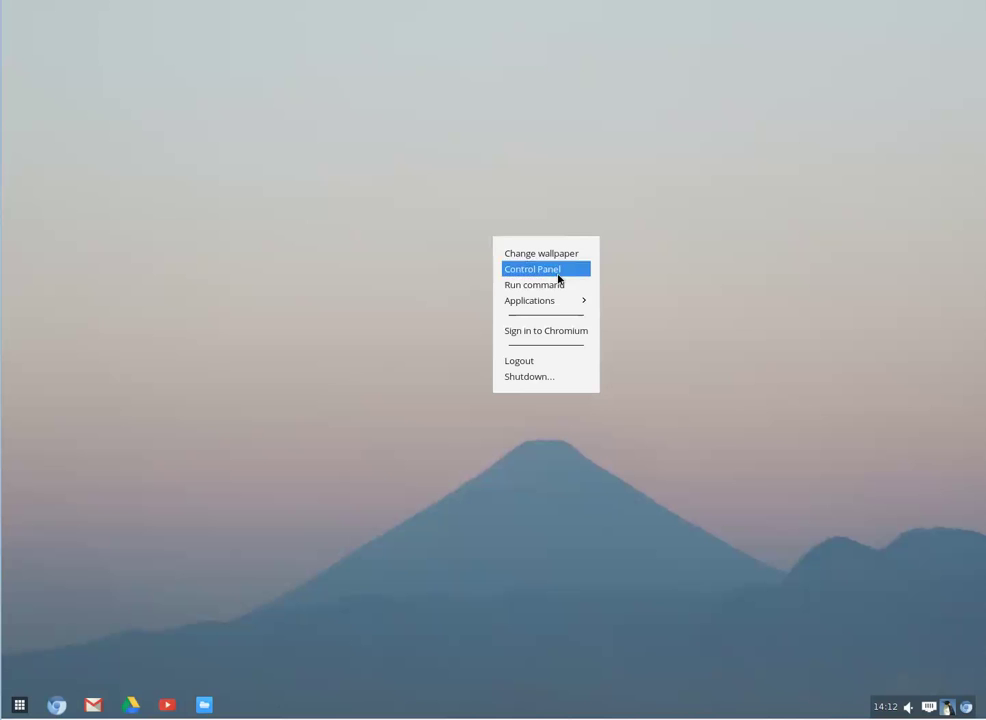
{"action": "mouse_move", "coordinate": [558, 302]}
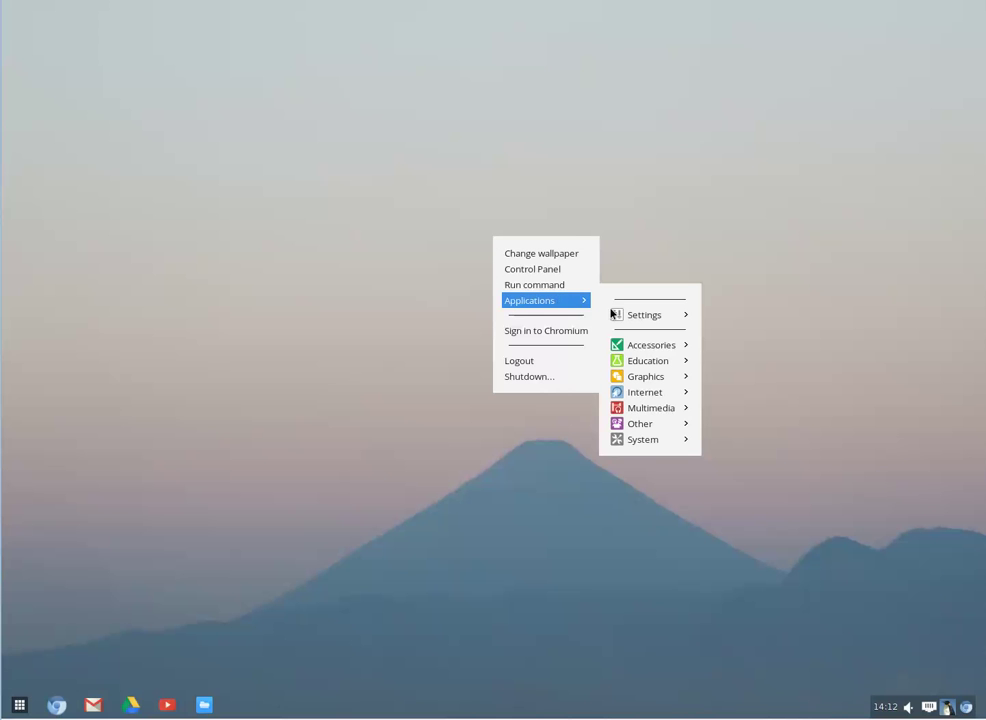
{"action": "mouse_move", "coordinate": [662, 364]}
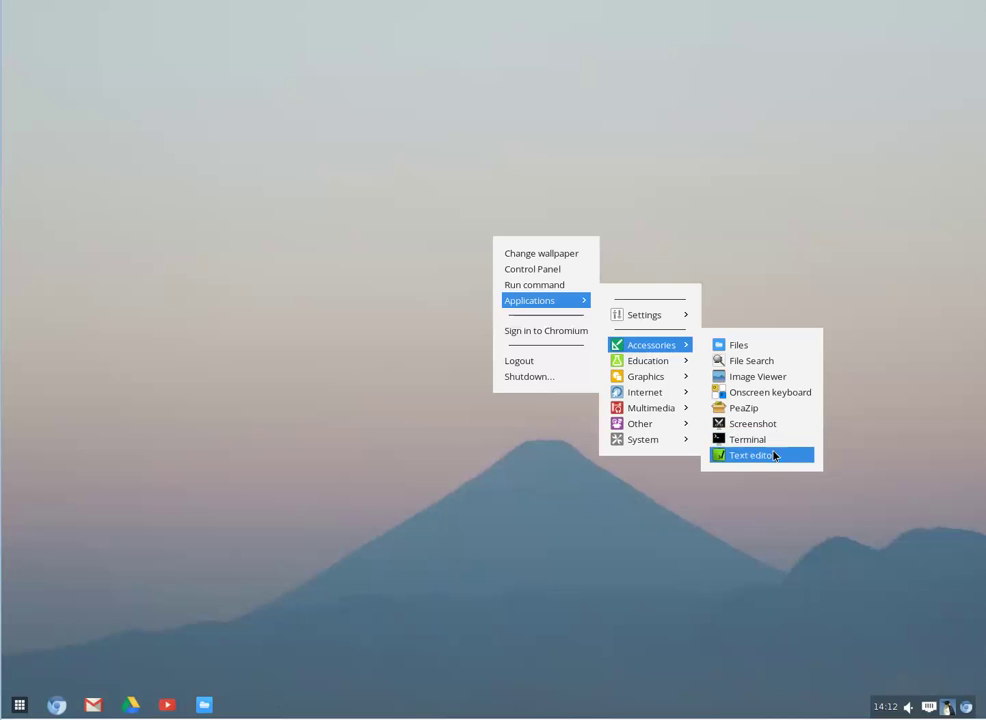
{"action": "left_click", "coordinate": [755, 355]}
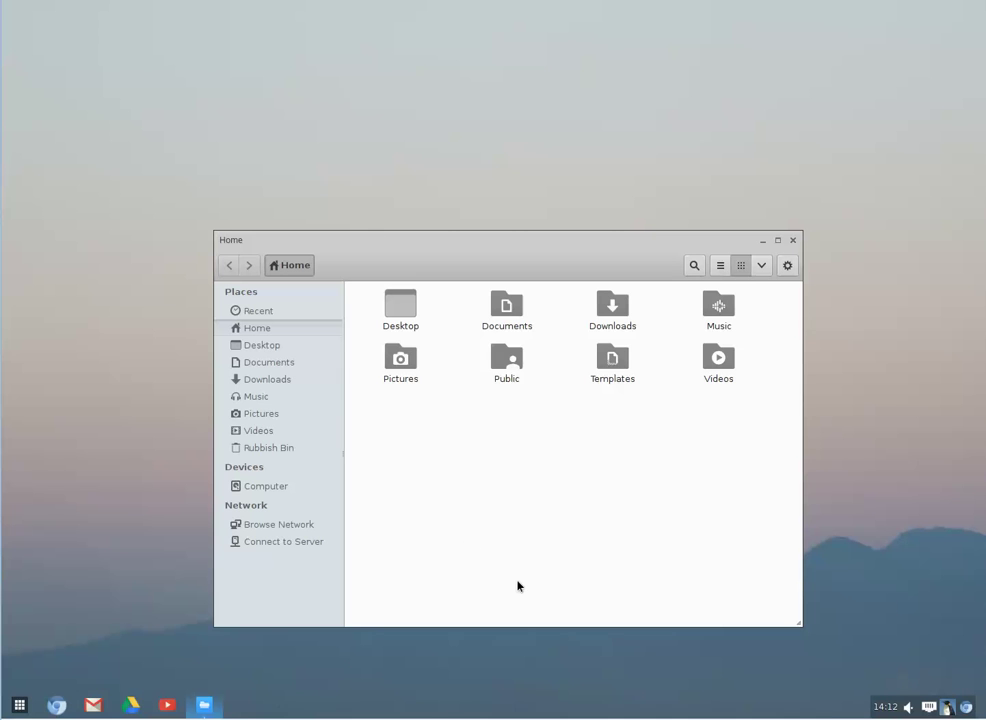
Step: Open the Documents folder, select the pbis-open-8.2.1.2979.linux.x86.deb.sh script and check its available actions
{"action": "double_click", "coordinate": [510, 318]}
{"action": "left_click", "coordinate": [513, 330]}
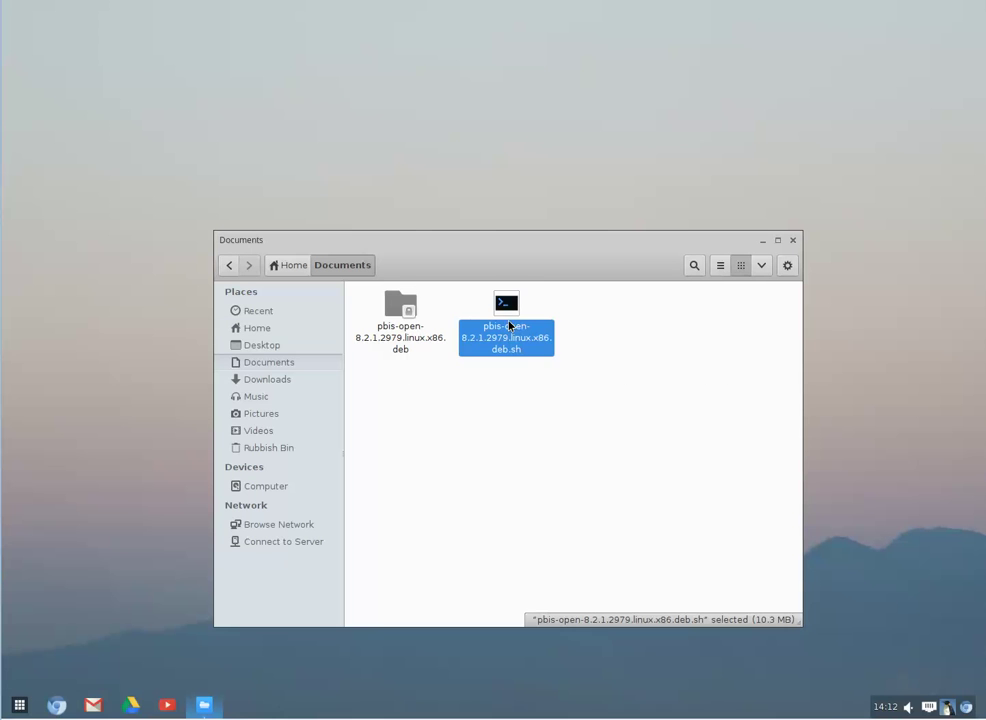
{"action": "right_click", "coordinate": [511, 324]}
{"action": "left_click", "coordinate": [543, 402]}
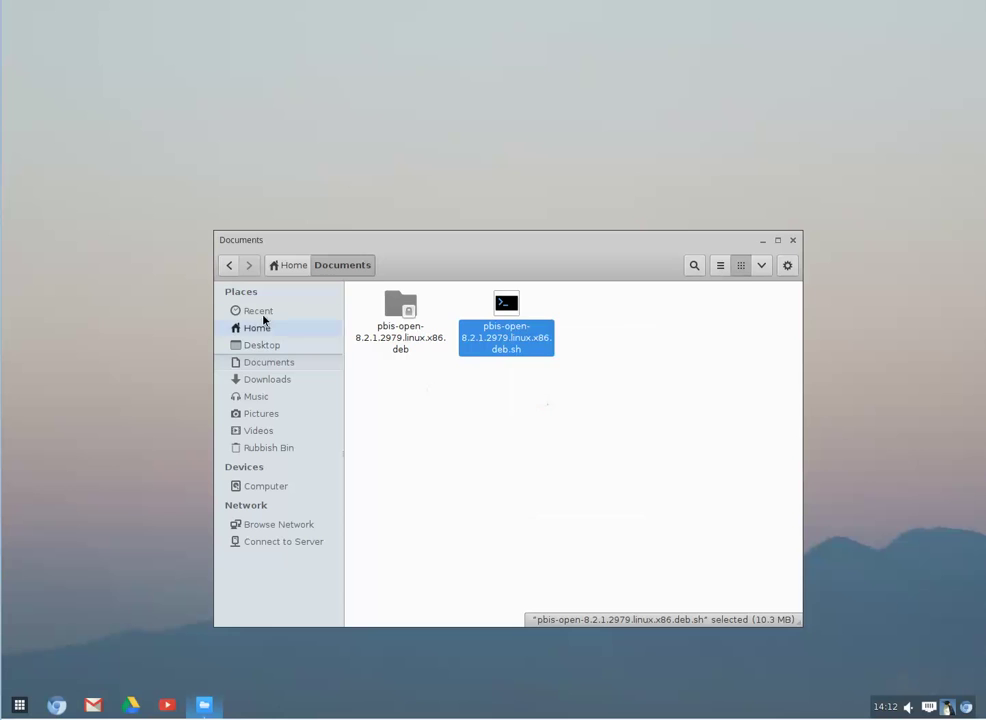
Step: Create a new folder inside the Desktop folder, keeping its default name
{"action": "left_click", "coordinate": [289, 265]}
{"action": "double_click", "coordinate": [397, 316]}
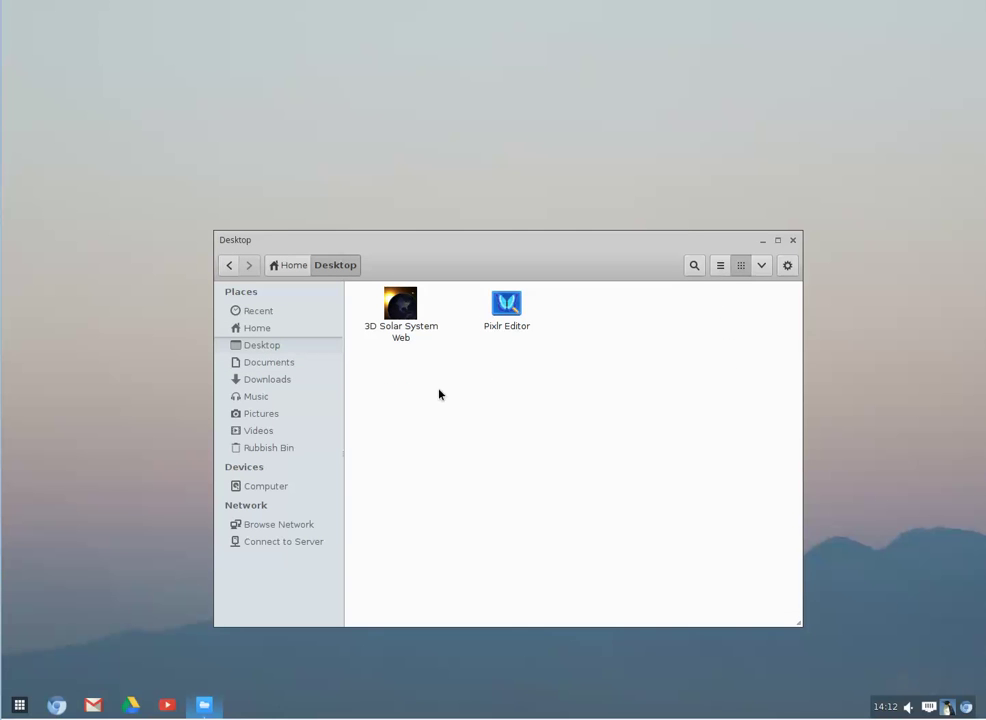
{"action": "key", "text": "ctrl+shift+n"}
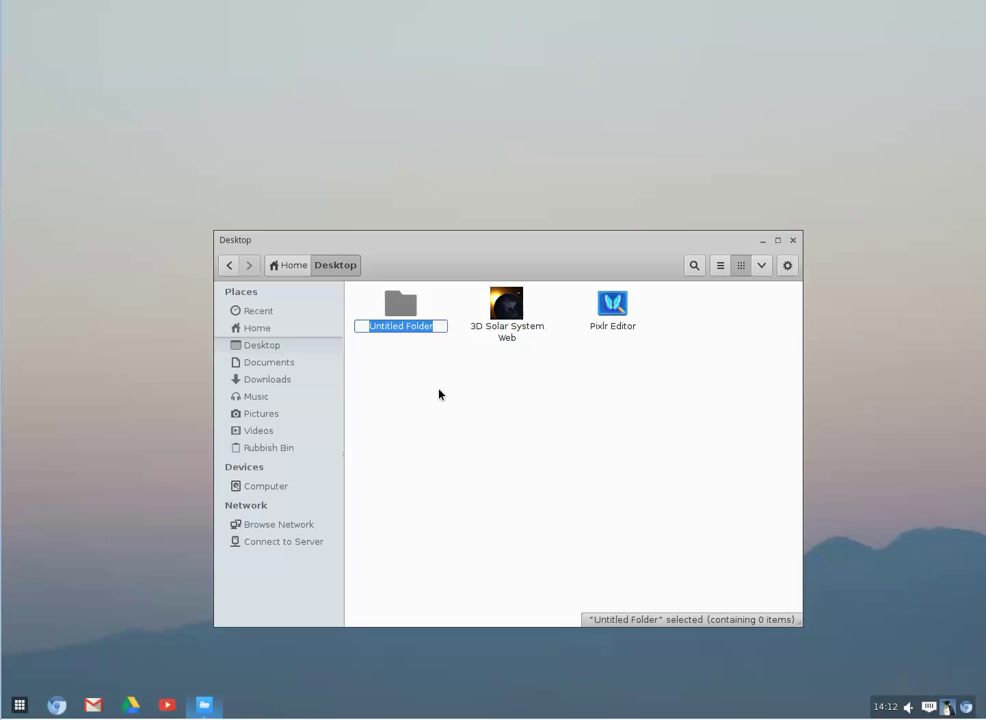
{"action": "left_click", "coordinate": [437, 385]}
Step: Reposition the file manager window, select the 3D Solar System Web and Pixlr Editor shortcuts in turn, and close the window
{"action": "left_click_drag", "start_coordinate": [729, 253], "coordinate": [679, 107]}
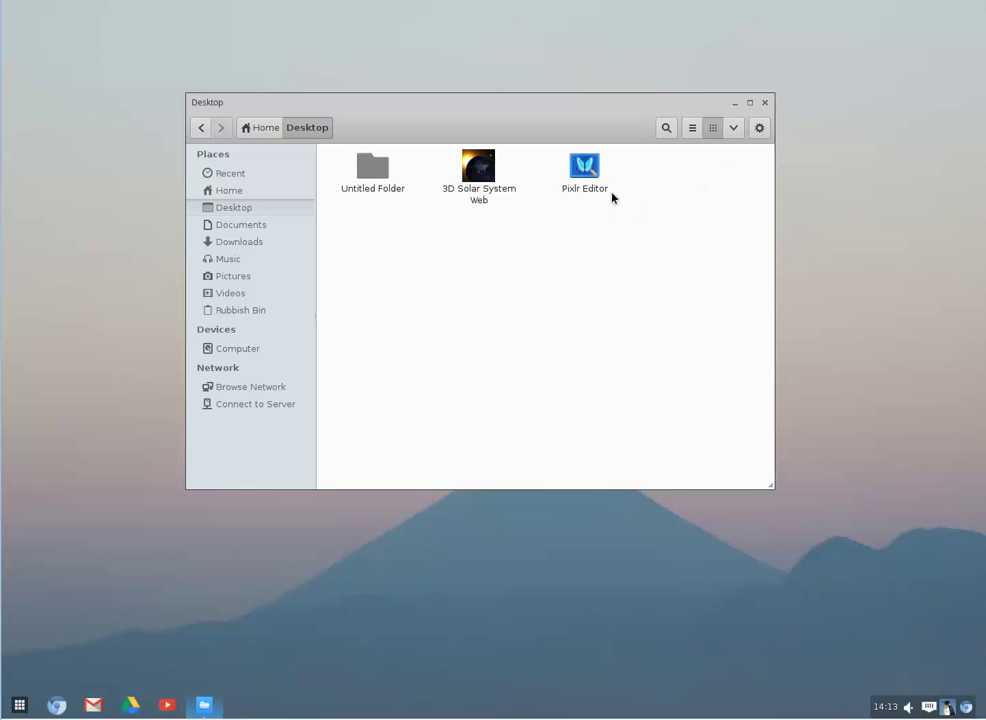
{"action": "left_click", "coordinate": [590, 176]}
{"action": "left_click", "coordinate": [500, 188]}
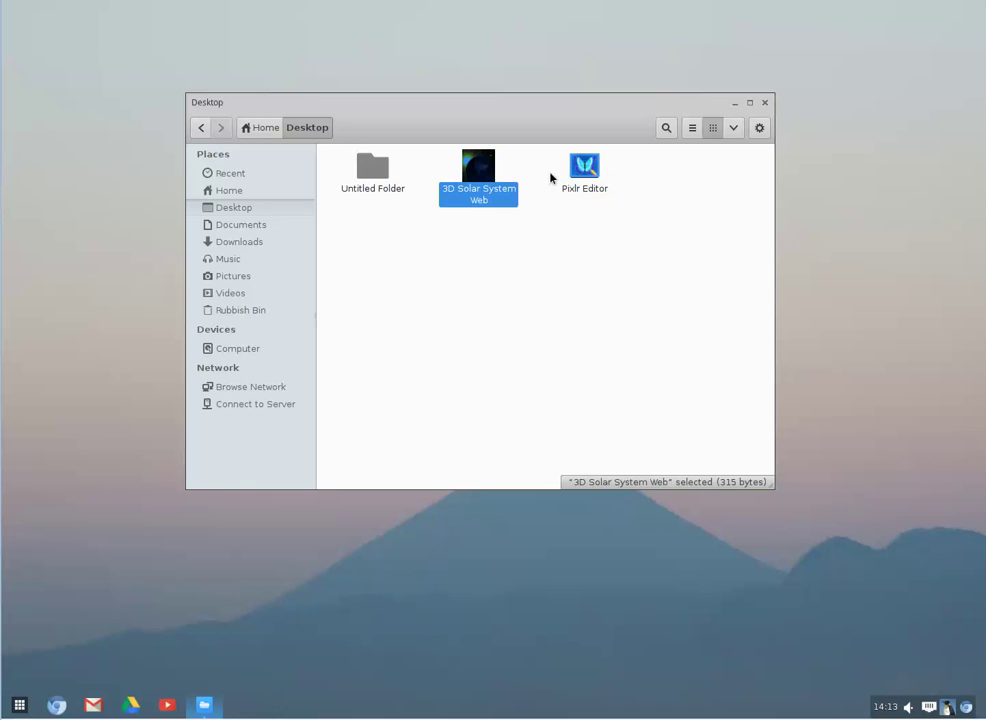
{"action": "left_click", "coordinate": [579, 171]}
{"action": "left_click", "coordinate": [563, 376]}
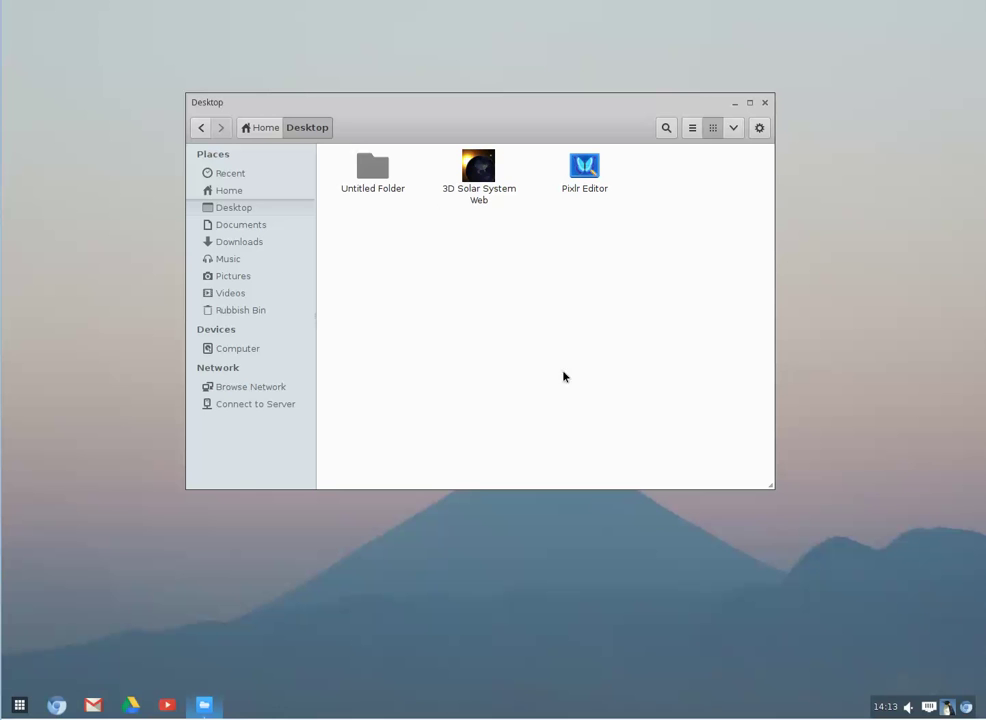
{"action": "left_click", "coordinate": [765, 102]}
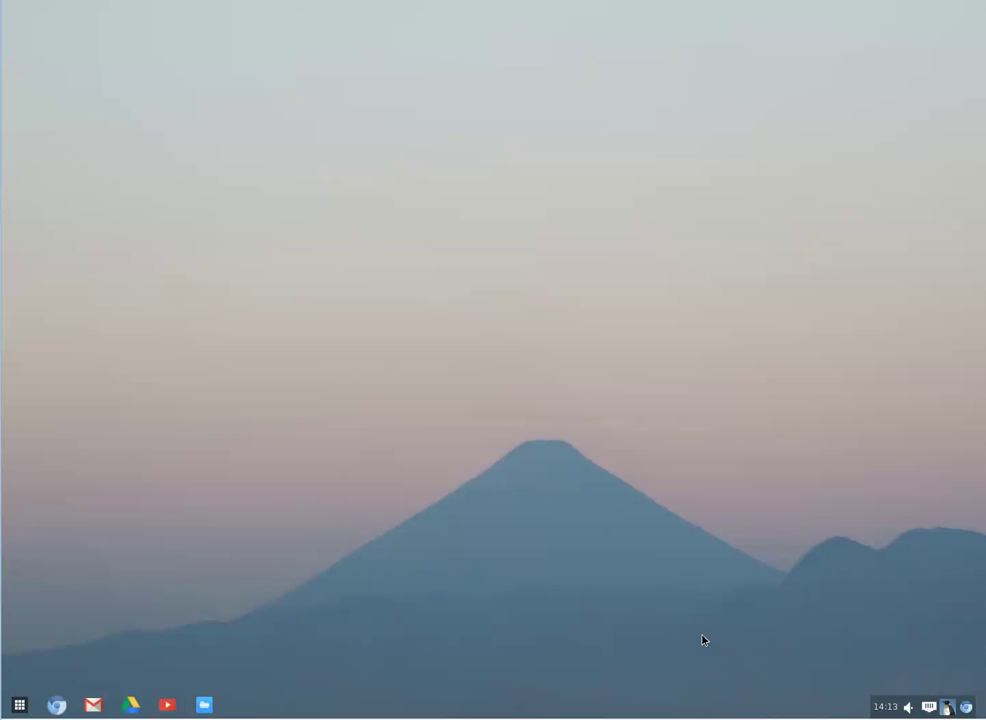
Step: Check the network connection options in the system tray, view the About LXPanel information and close it
{"action": "right_click", "coordinate": [929, 708]}
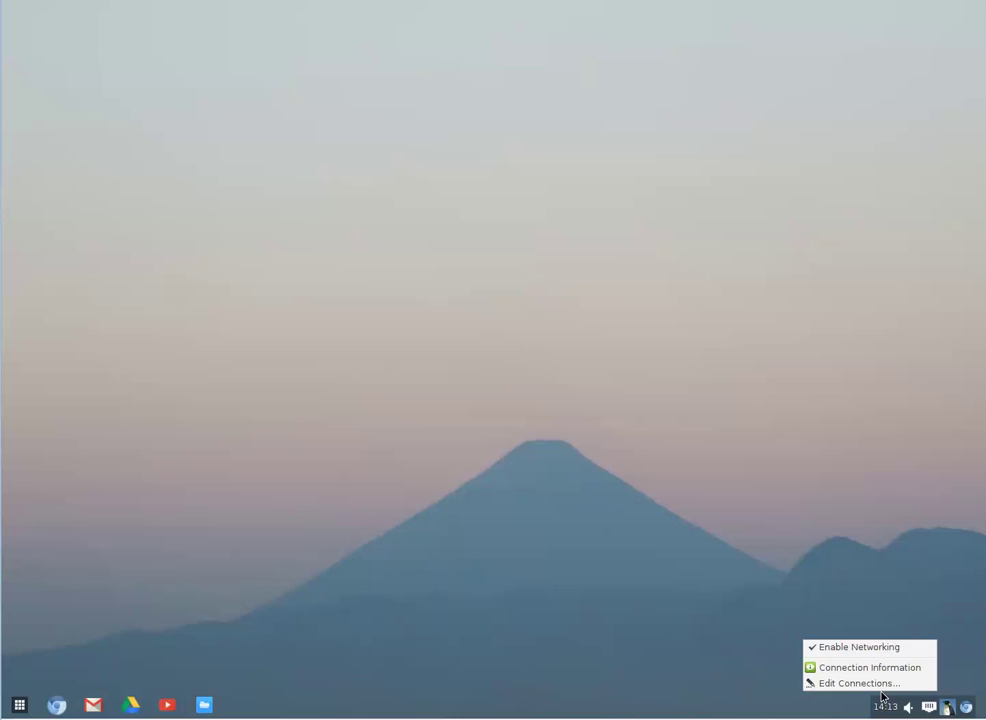
{"action": "left_click", "coordinate": [912, 712]}
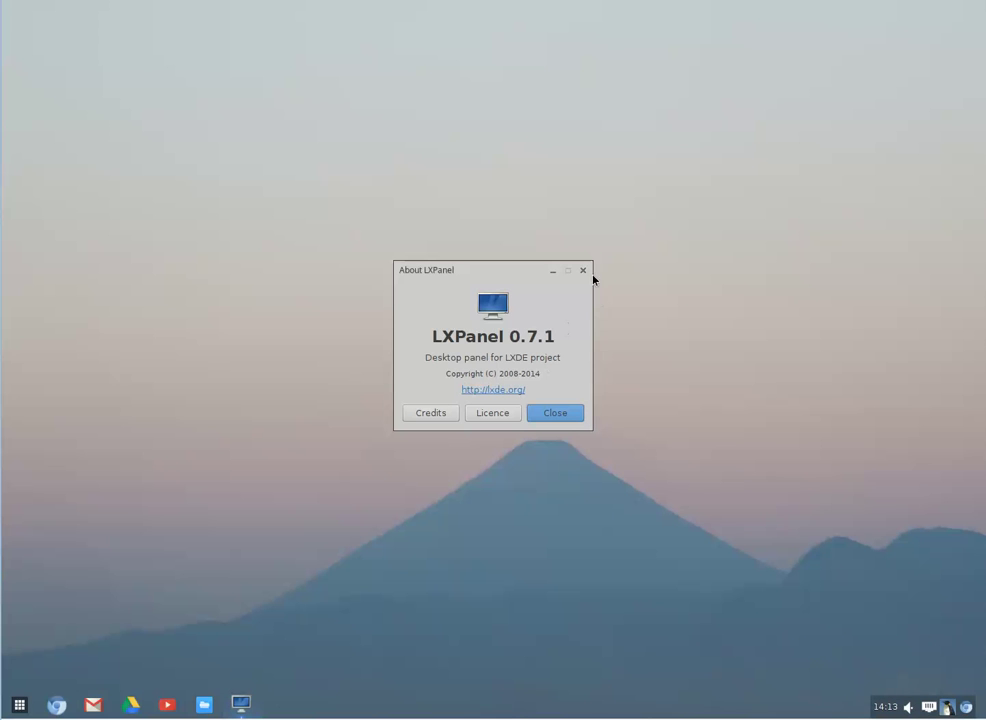
{"action": "left_click", "coordinate": [582, 271]}
Step: Look through the desktop's Applications categories, including the entries under System, and dismiss the menu
{"action": "right_click", "coordinate": [560, 305]}
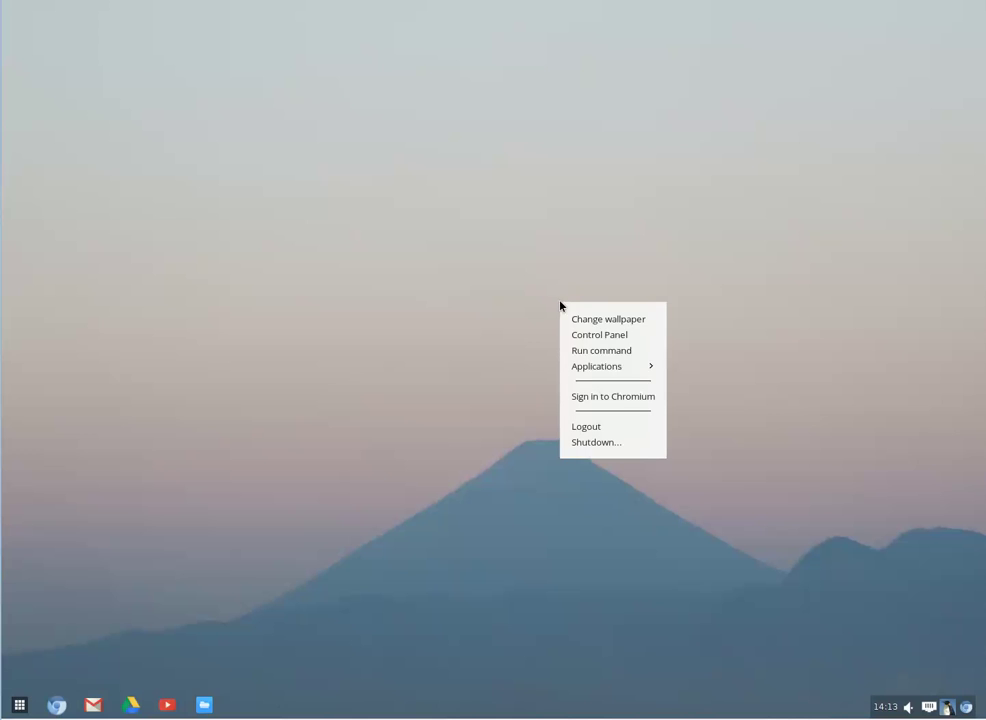
{"action": "mouse_move", "coordinate": [628, 374]}
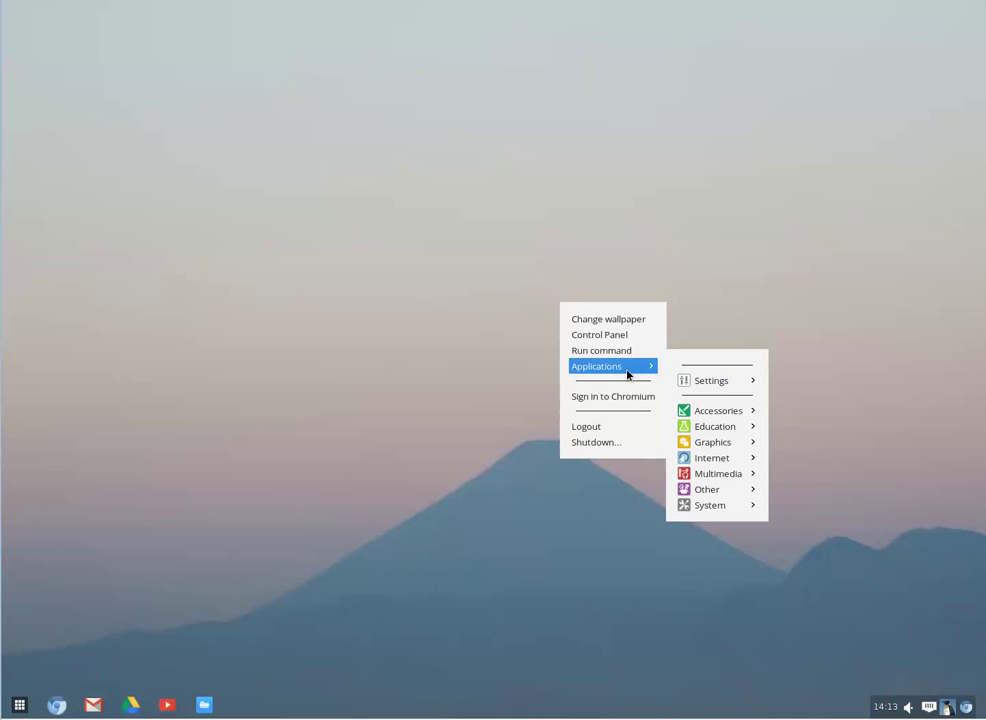
{"action": "mouse_move", "coordinate": [717, 447]}
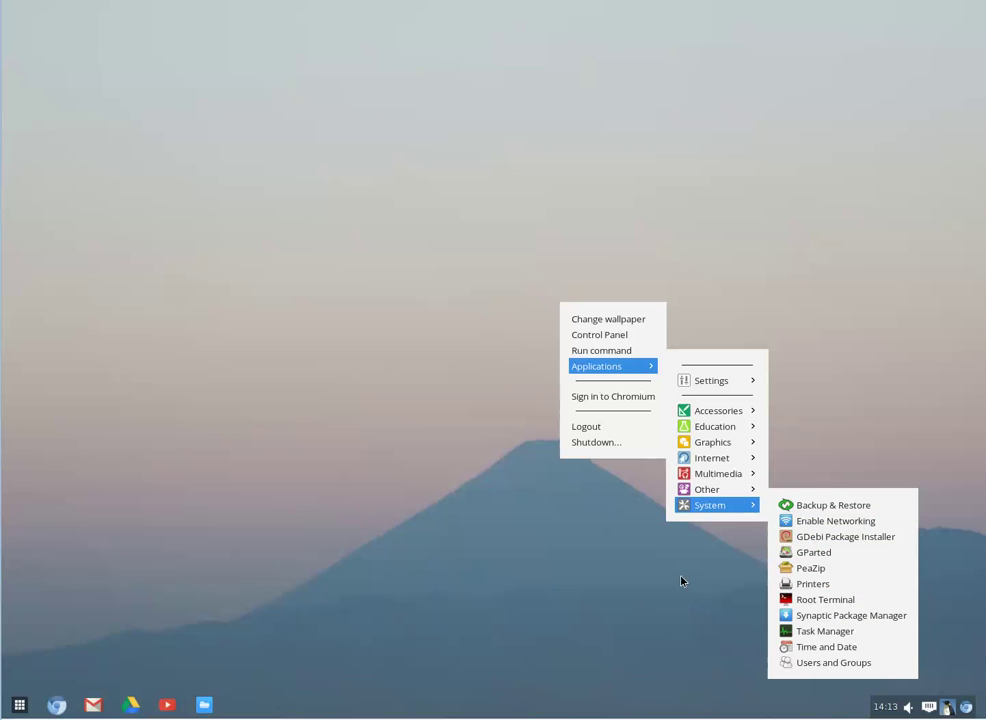
{"action": "left_click", "coordinate": [567, 537]}
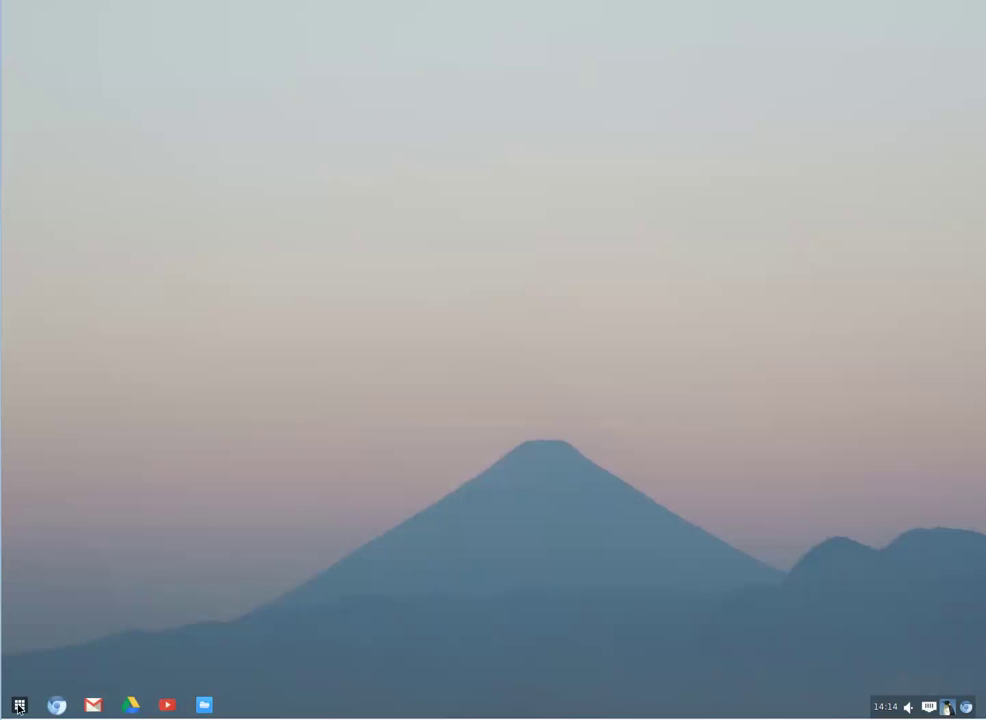
Step: Open the Chromium browser, view the film-strip extension's popup on the new tab page, and close the browser window
{"action": "left_click", "coordinate": [57, 705]}
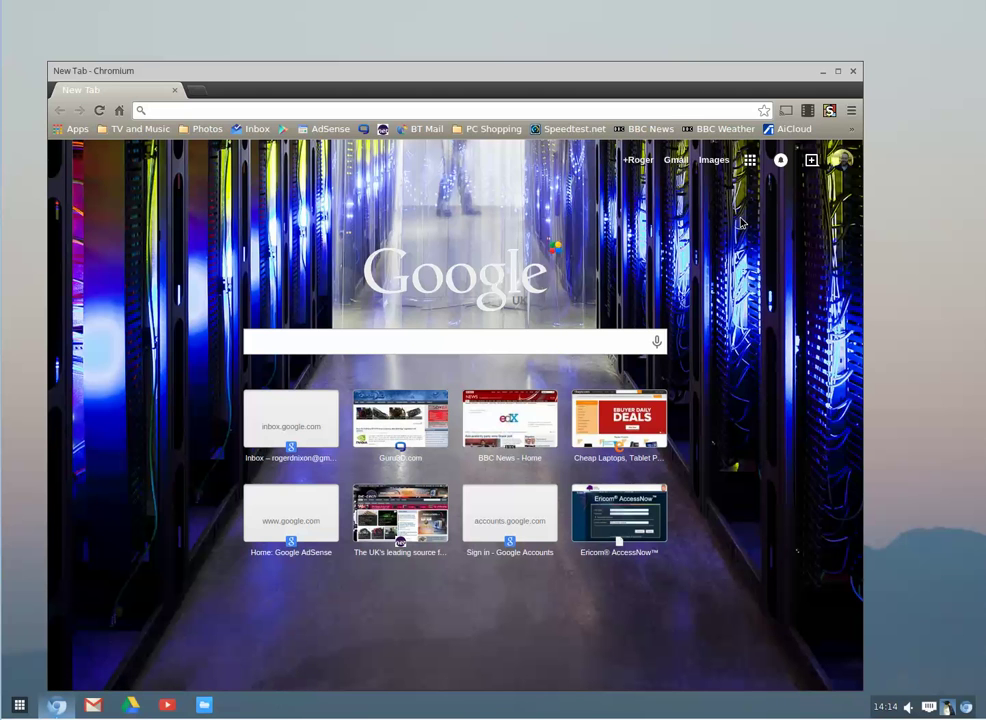
{"action": "left_click", "coordinate": [809, 113]}
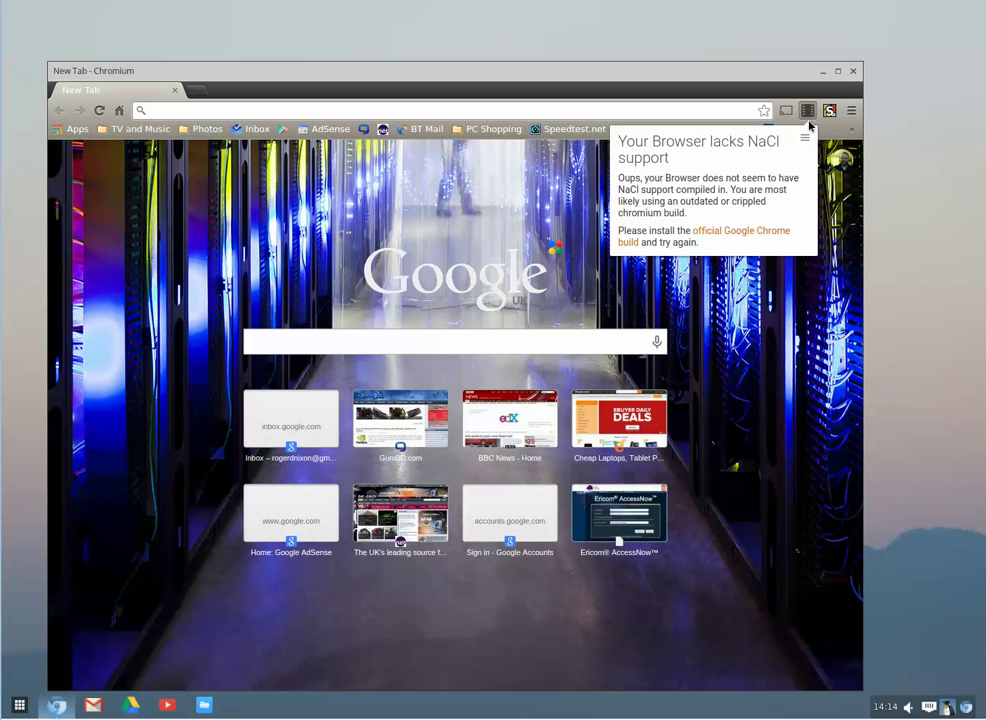
{"action": "left_click", "coordinate": [898, 193]}
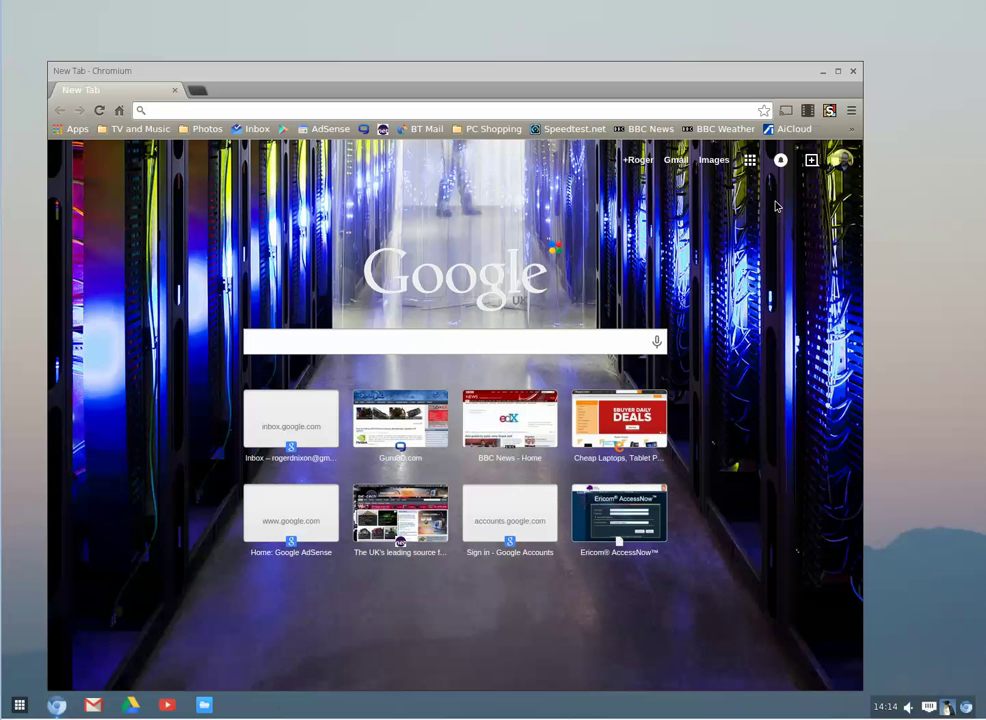
{"action": "left_click", "coordinate": [853, 71]}
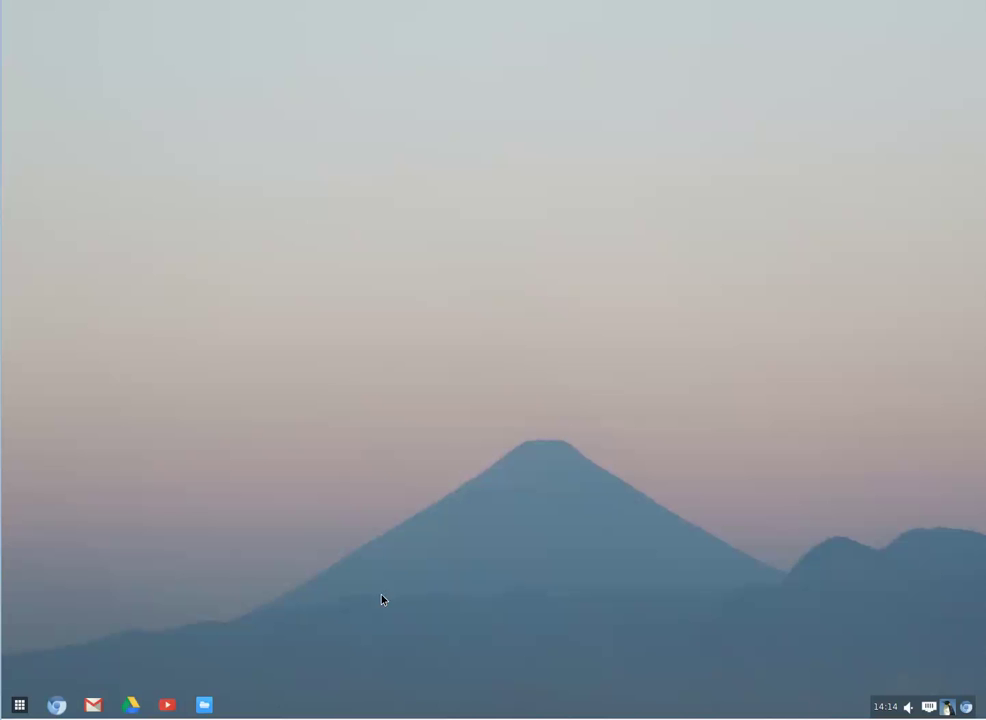
Step: Show and dismiss the Chromium App Launcher, and check the options of the Chromium icon in the system tray
{"action": "left_click", "coordinate": [19, 705]}
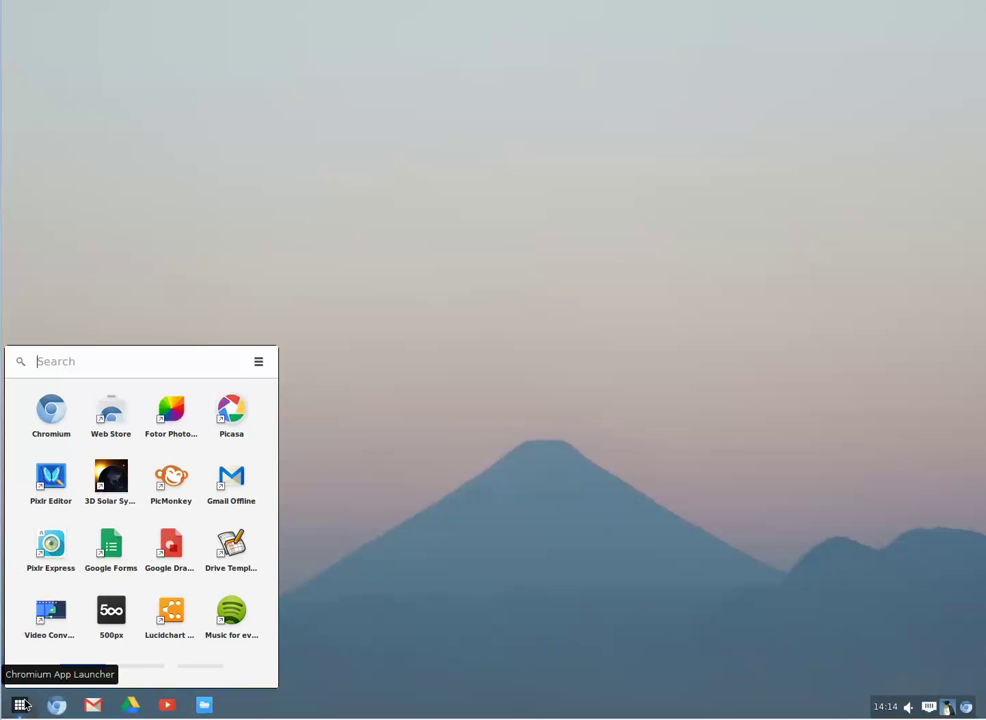
{"action": "left_click", "coordinate": [468, 619]}
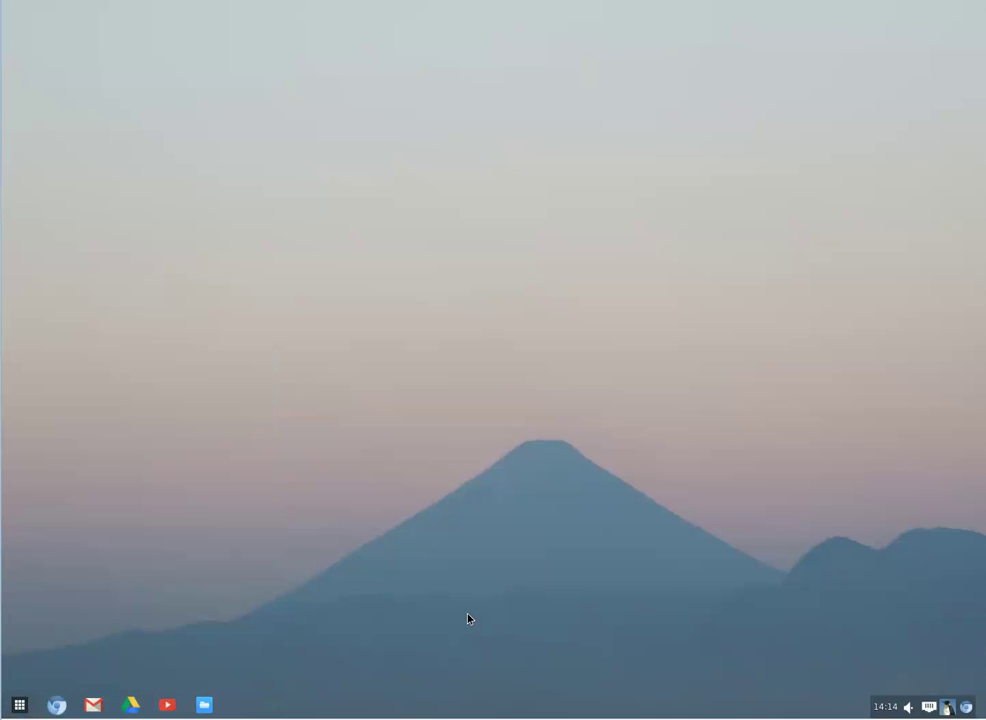
{"action": "right_click", "coordinate": [968, 710]}
{"action": "left_click", "coordinate": [657, 655]}
{"action": "left_click", "coordinate": [966, 708]}
{"action": "left_click", "coordinate": [966, 708]}
{"action": "left_click", "coordinate": [966, 708]}
{"action": "left_click", "coordinate": [967, 709]}
Step: Open the session exit dialog and check its list of available actions, leaving Power Off selected
{"action": "left_click", "coordinate": [945, 708]}
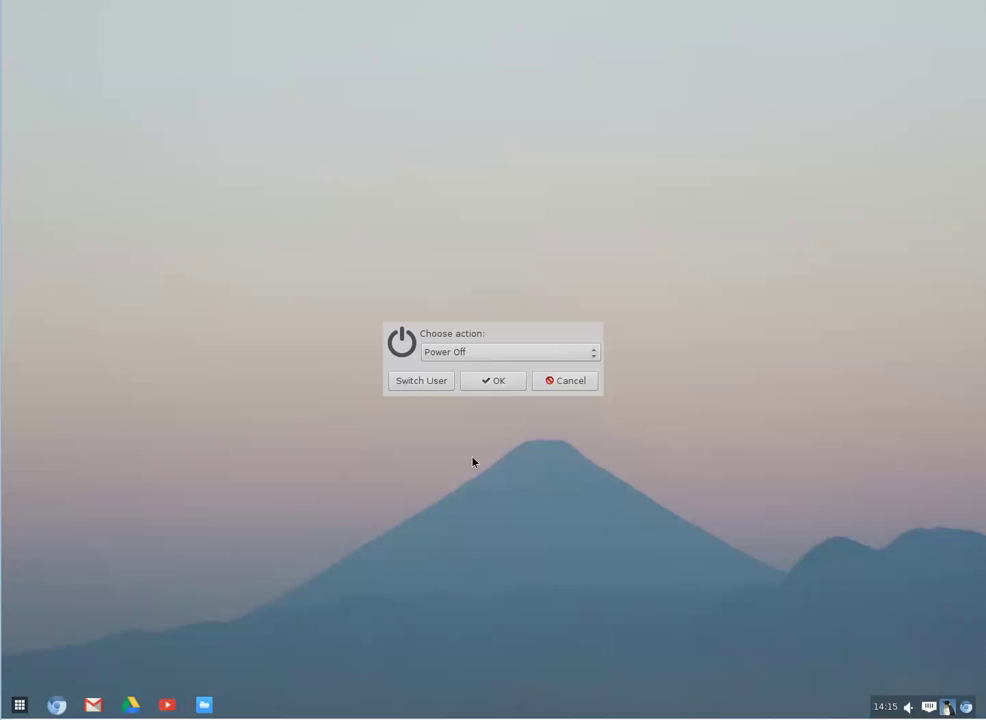
{"action": "left_click", "coordinate": [453, 354]}
{"action": "left_click", "coordinate": [453, 354]}
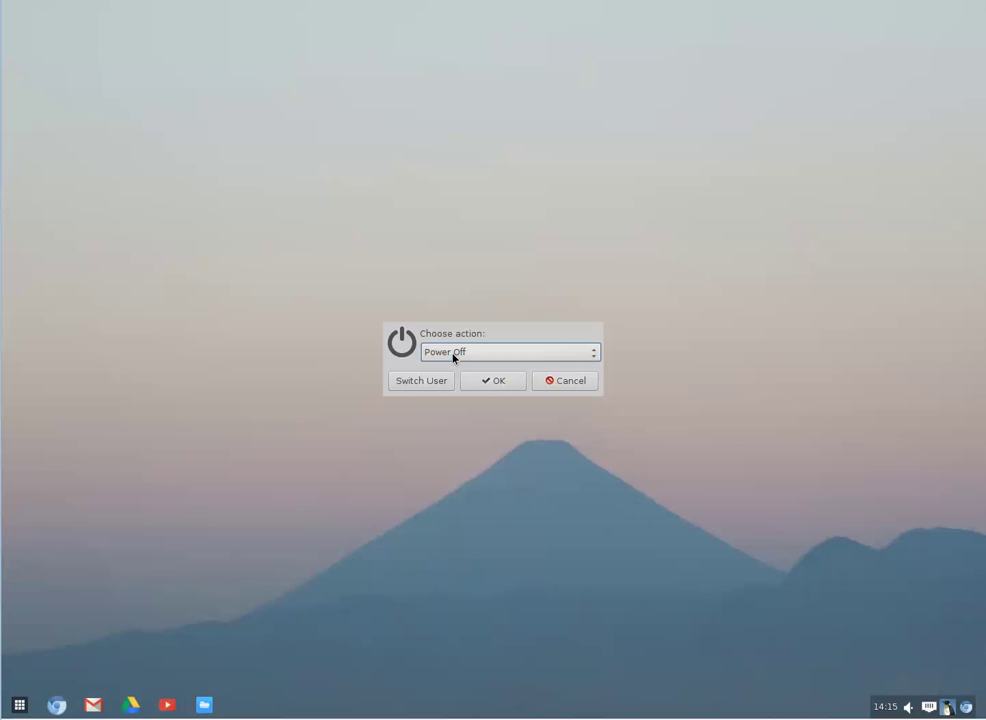